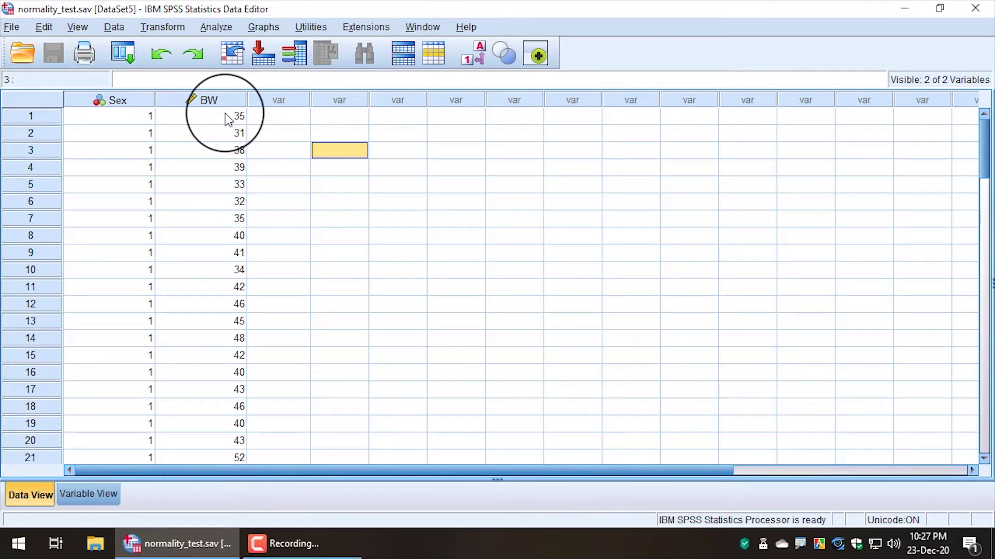
Step: Examine the body weight values in the BW column through case 80, along with the neighbouring Sex column
{"action": "left_click", "coordinate": [216, 98]}
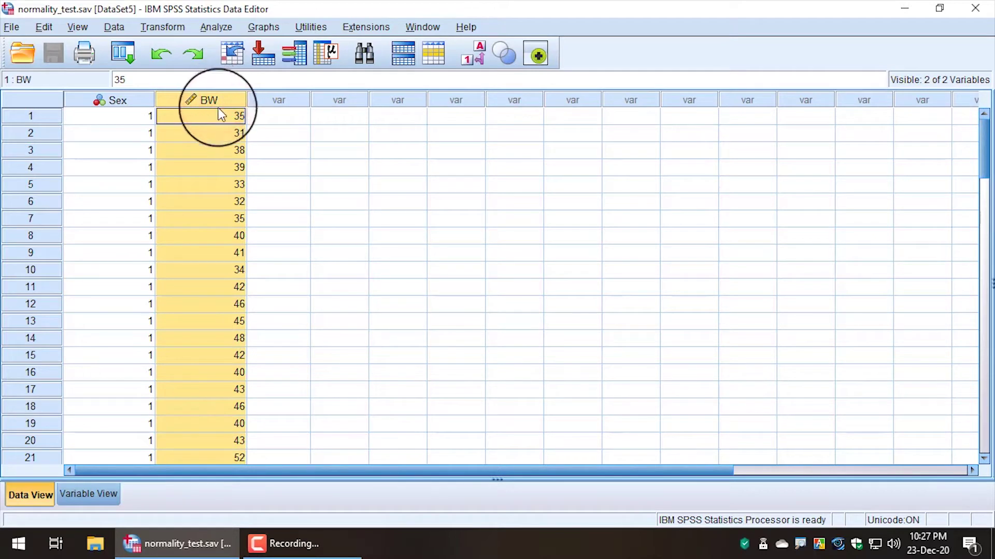
{"action": "left_click_drag", "start_coordinate": [219, 117], "coordinate": [189, 472]}
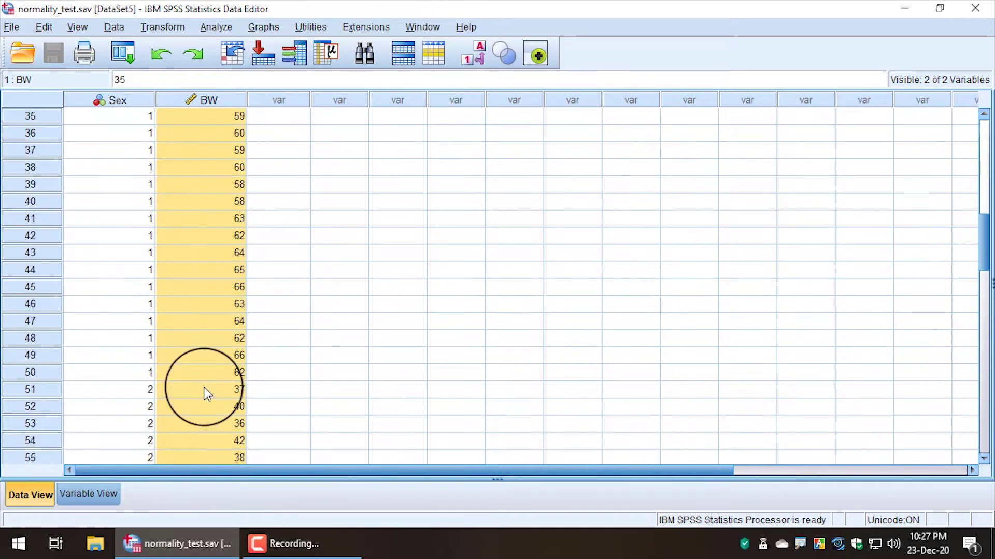
{"action": "scroll", "coordinate": [207, 393], "scroll_direction": "up", "scroll_amount": 11}
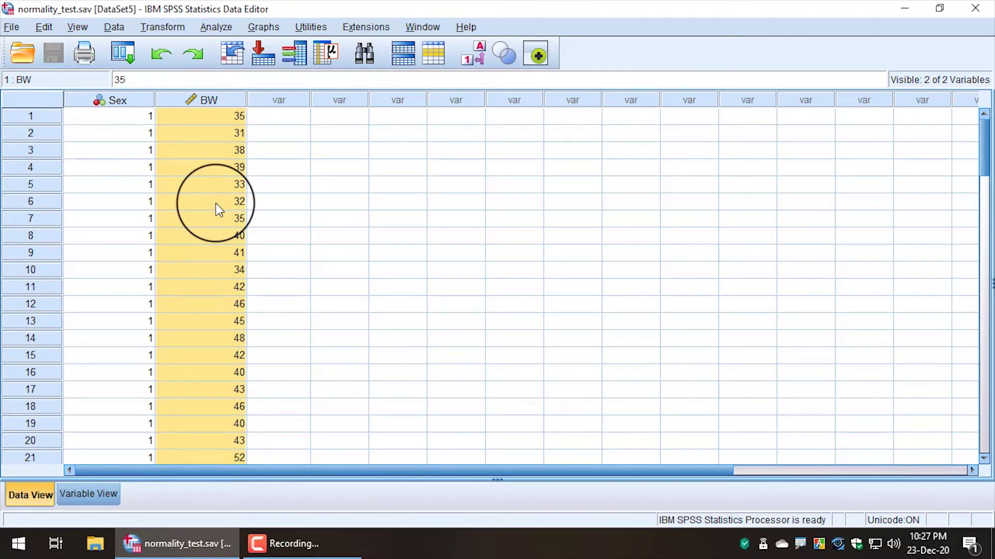
{"action": "left_click", "coordinate": [240, 122]}
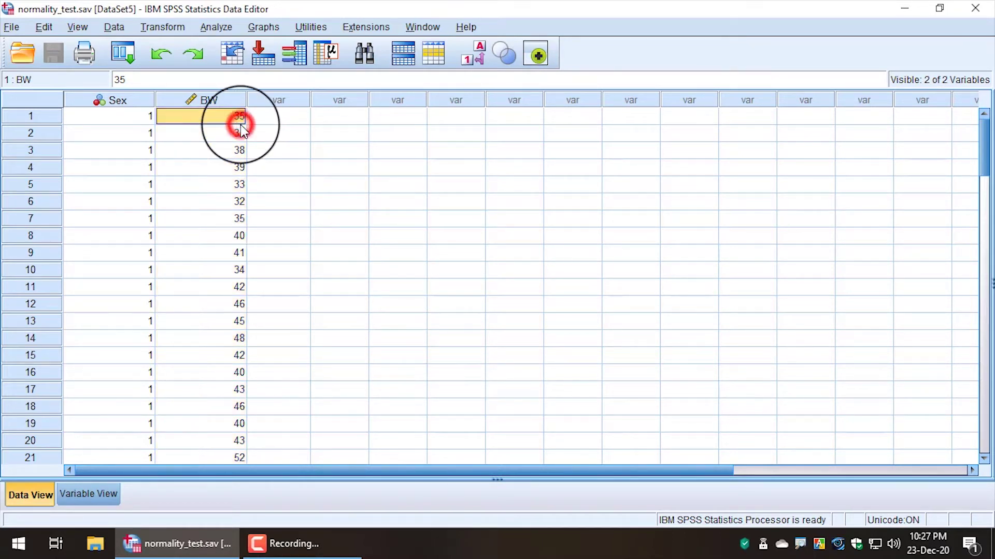
{"action": "left_click_drag", "start_coordinate": [240, 130], "coordinate": [239, 380]}
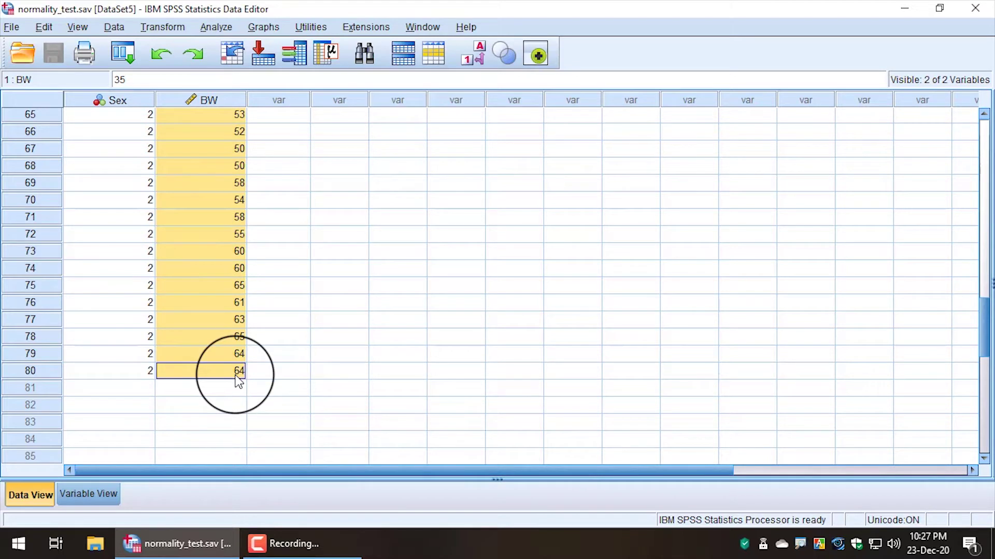
{"action": "scroll", "coordinate": [228, 369], "scroll_direction": "up", "scroll_amount": 20}
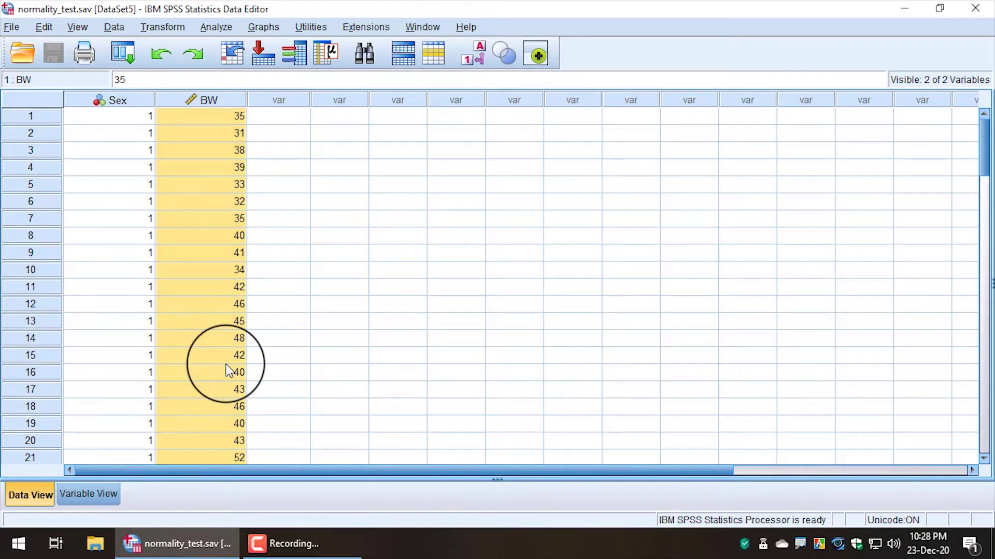
{"action": "left_click", "coordinate": [275, 150]}
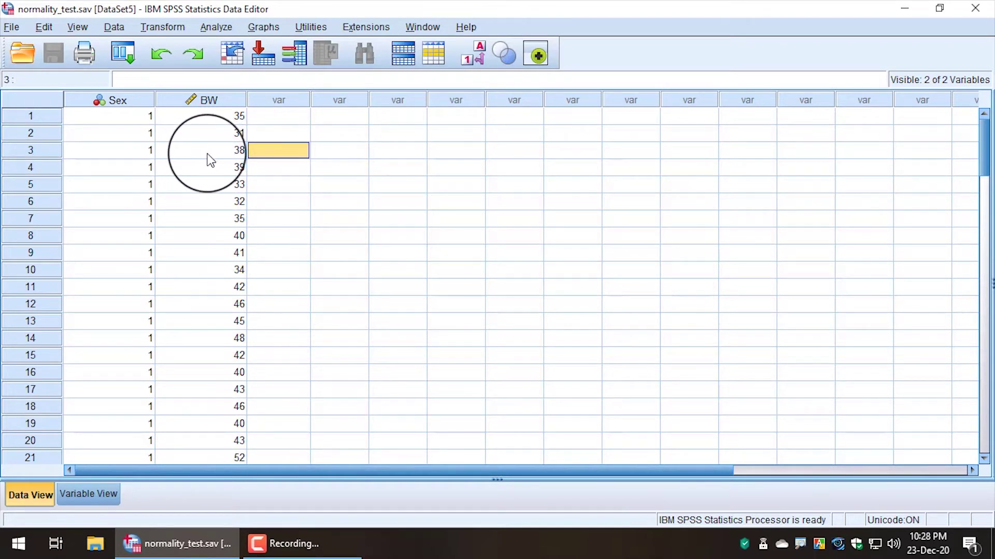
{"action": "left_click", "coordinate": [130, 101]}
{"action": "left_click", "coordinate": [189, 100]}
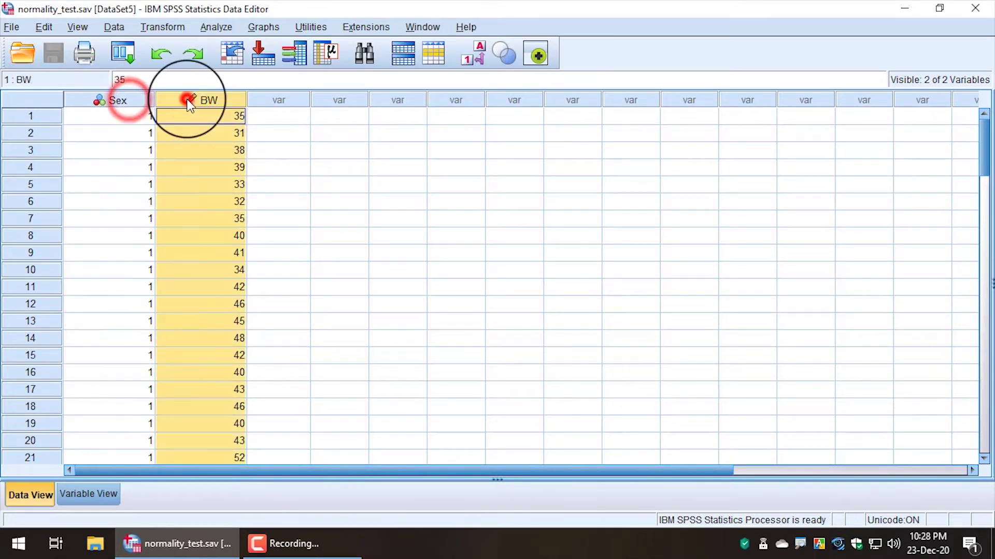
{"action": "left_click", "coordinate": [130, 100]}
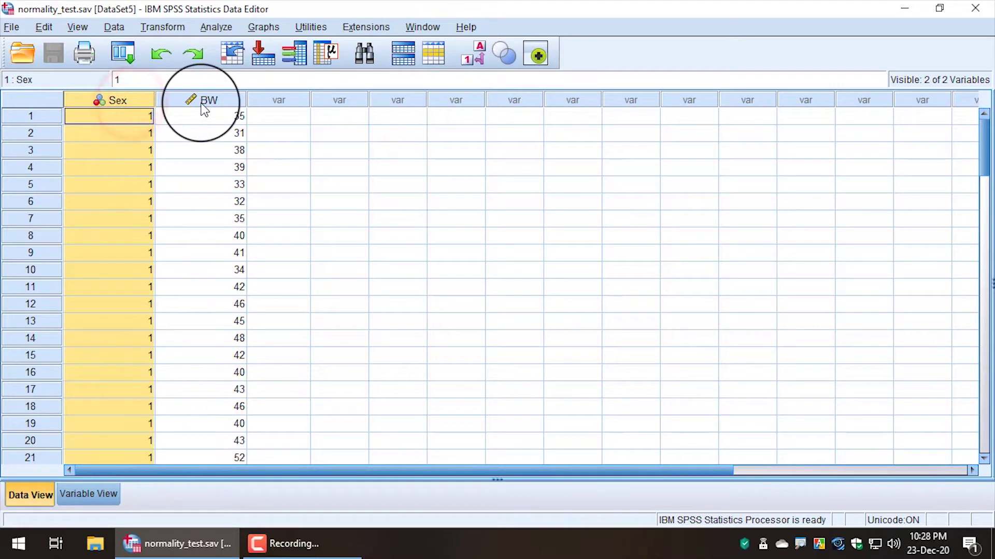
{"action": "left_click", "coordinate": [201, 104]}
Step: Display value labels instead of numeric codes in the data grid and check the Sex groups down the column
{"action": "left_click", "coordinate": [134, 117]}
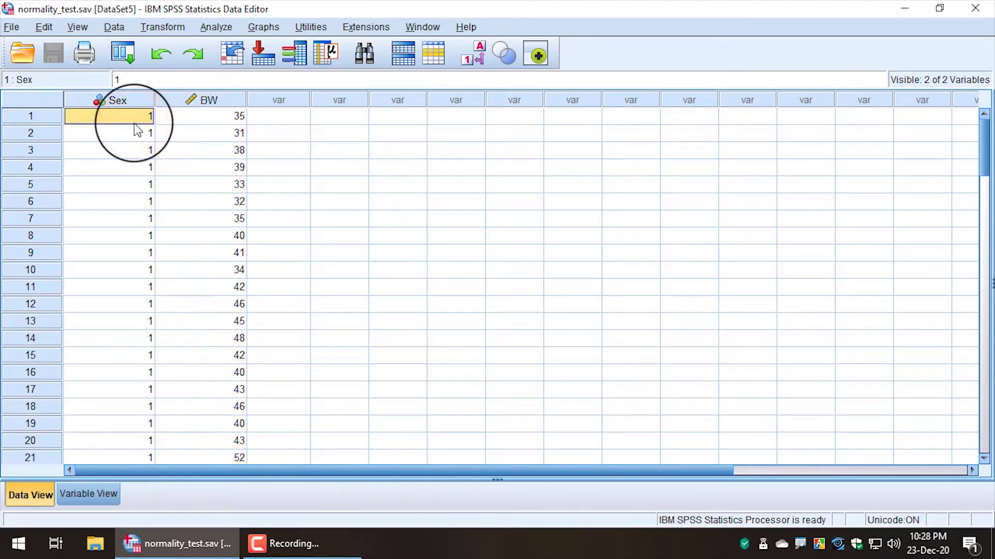
{"action": "scroll", "coordinate": [133, 126], "scroll_direction": "down", "scroll_amount": 2}
{"action": "left_click", "coordinate": [472, 53]}
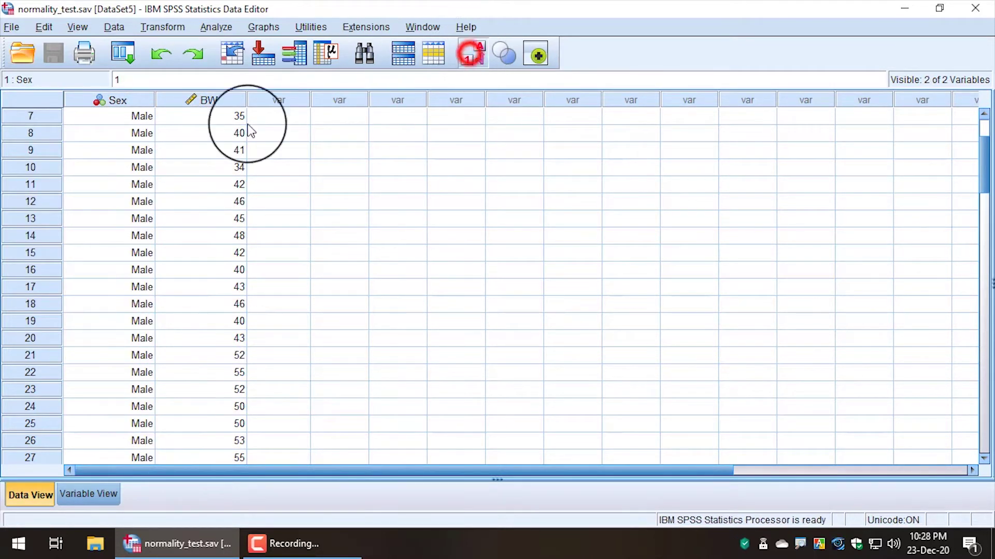
{"action": "scroll", "coordinate": [130, 267], "scroll_direction": "down", "scroll_amount": 8}
{"action": "scroll", "coordinate": [129, 270], "scroll_direction": "down", "scroll_amount": 7}
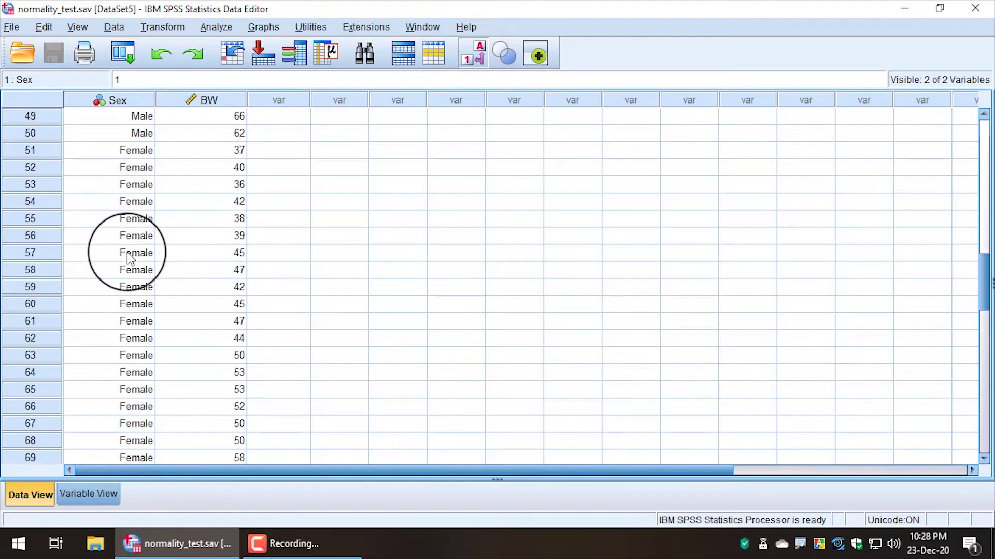
{"action": "scroll", "coordinate": [129, 247], "scroll_direction": "up", "scroll_amount": 9}
{"action": "scroll", "coordinate": [127, 246], "scroll_direction": "up", "scroll_amount": 1}
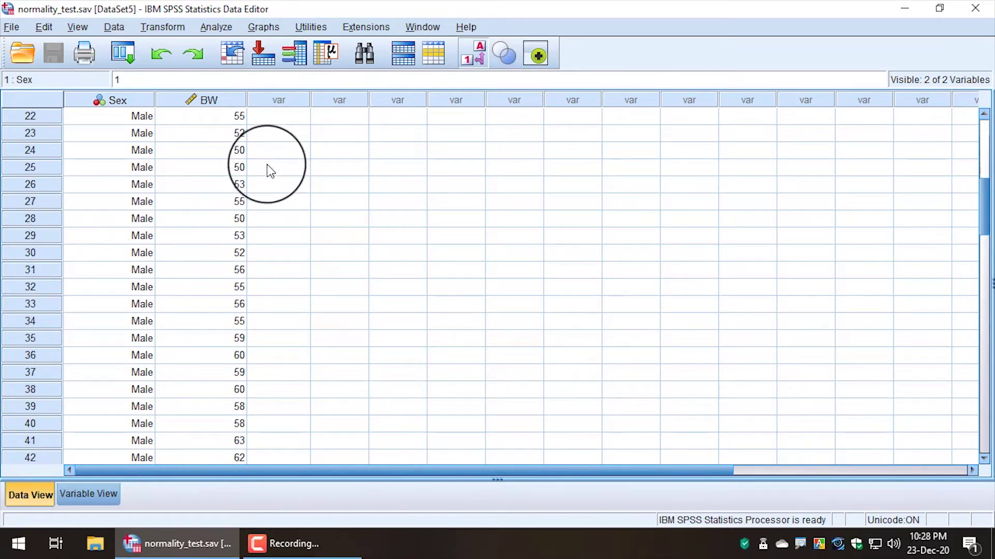
Step: Examine the BW values of the male cases from row 22 and of the female cases from row 51 to row 80
{"action": "left_click_drag", "start_coordinate": [222, 116], "coordinate": [217, 185]}
{"action": "left_click_drag", "start_coordinate": [208, 222], "coordinate": [195, 404]}
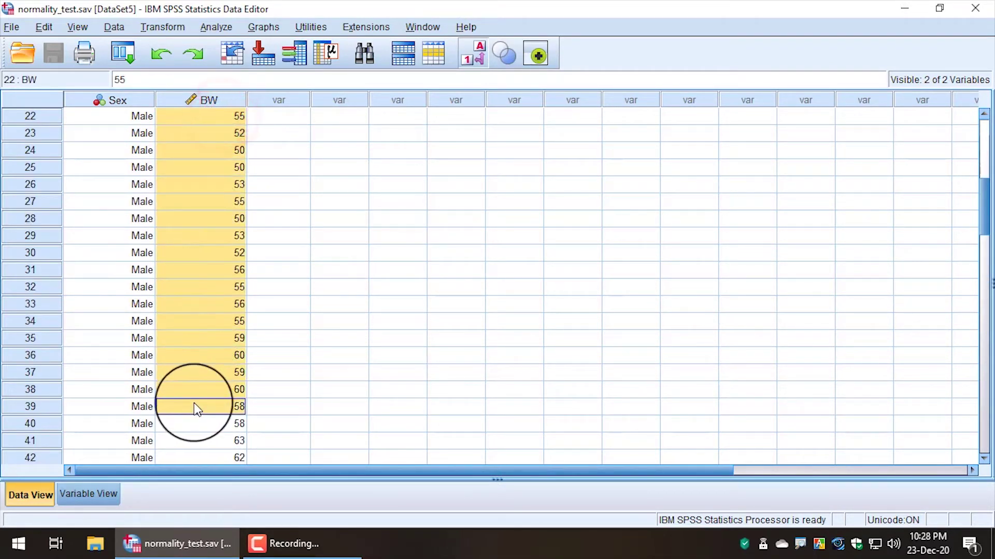
{"action": "scroll", "coordinate": [195, 404], "scroll_direction": "down", "scroll_amount": 6}
{"action": "left_click", "coordinate": [218, 306]}
{"action": "left_click_drag", "start_coordinate": [218, 332], "coordinate": [207, 383]}
{"action": "scroll", "coordinate": [207, 380], "scroll_direction": "down", "scroll_amount": 7}
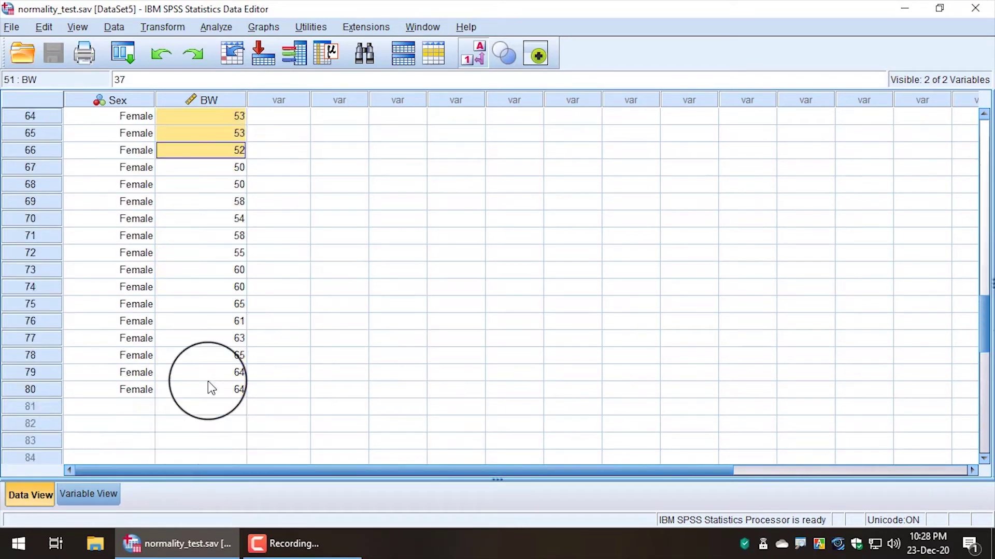
{"action": "scroll", "coordinate": [207, 381], "scroll_direction": "up", "scroll_amount": 8}
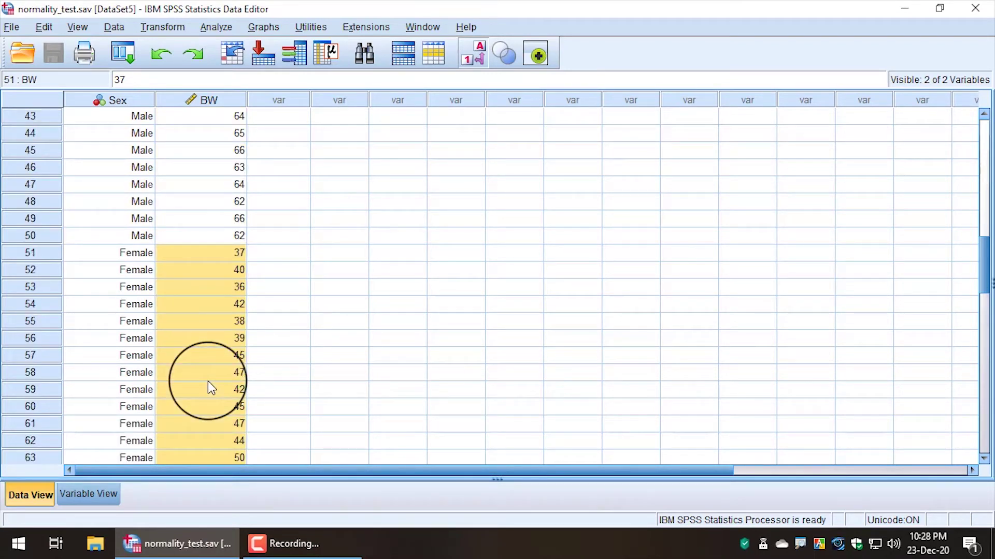
{"action": "scroll", "coordinate": [207, 381], "scroll_direction": "up", "scroll_amount": 14}
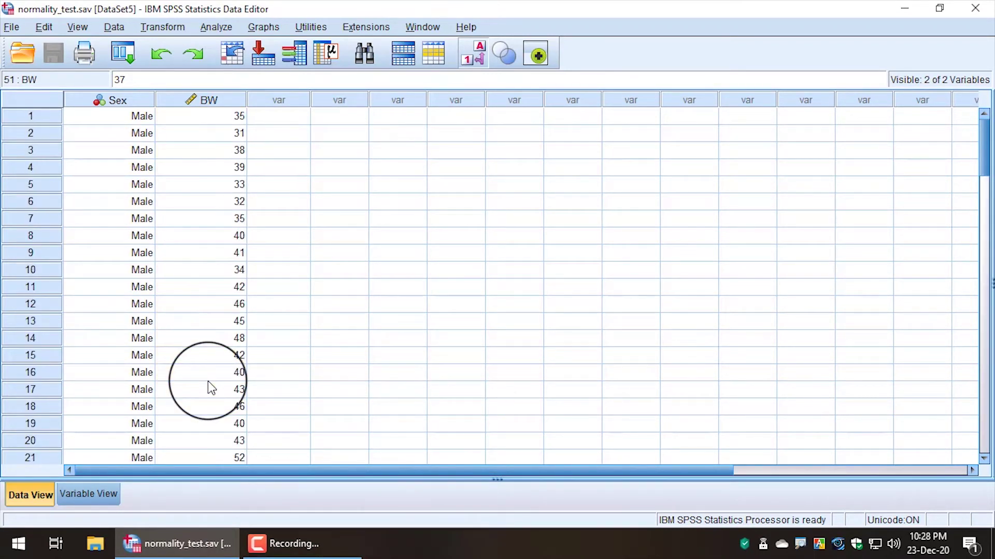
Step: Compare the BW values of the male group, starting at case 1, with those of the female group
{"action": "left_click", "coordinate": [232, 253]}
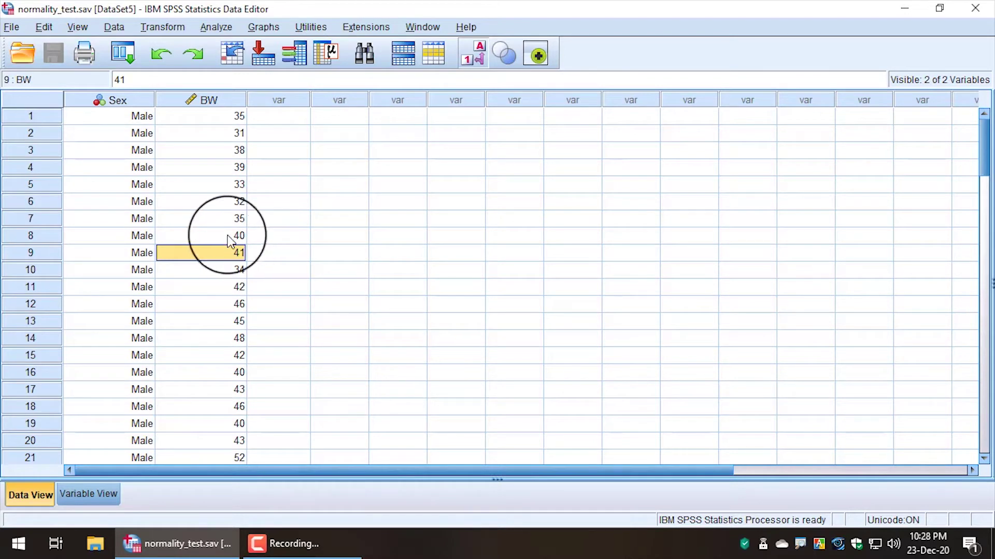
{"action": "left_click_drag", "start_coordinate": [210, 117], "coordinate": [221, 427]}
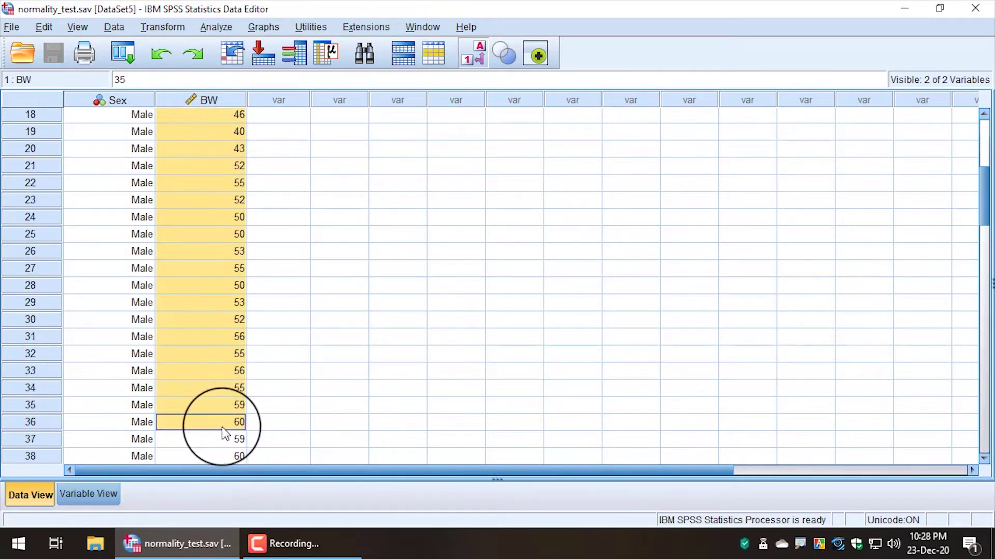
{"action": "scroll", "coordinate": [219, 431], "scroll_direction": "down", "scroll_amount": 11}
{"action": "left_click_drag", "start_coordinate": [224, 133], "coordinate": [230, 439]}
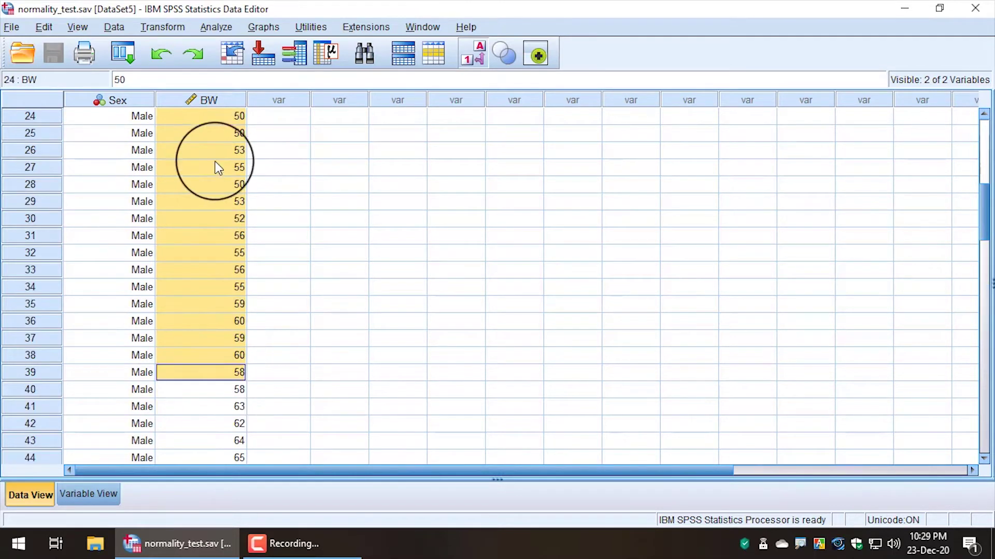
{"action": "left_click", "coordinate": [222, 117]}
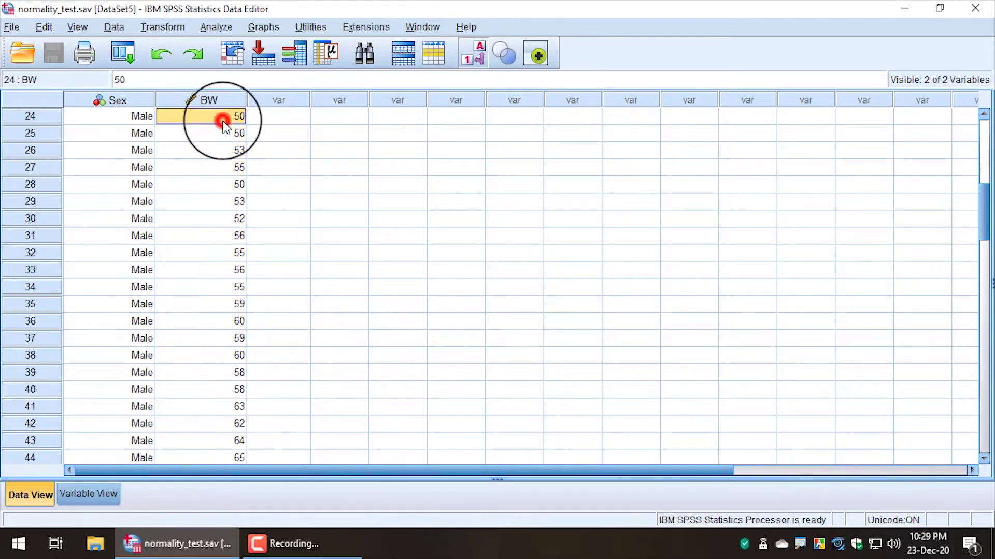
{"action": "left_click", "coordinate": [271, 135]}
{"action": "left_click_drag", "start_coordinate": [222, 117], "coordinate": [210, 437]}
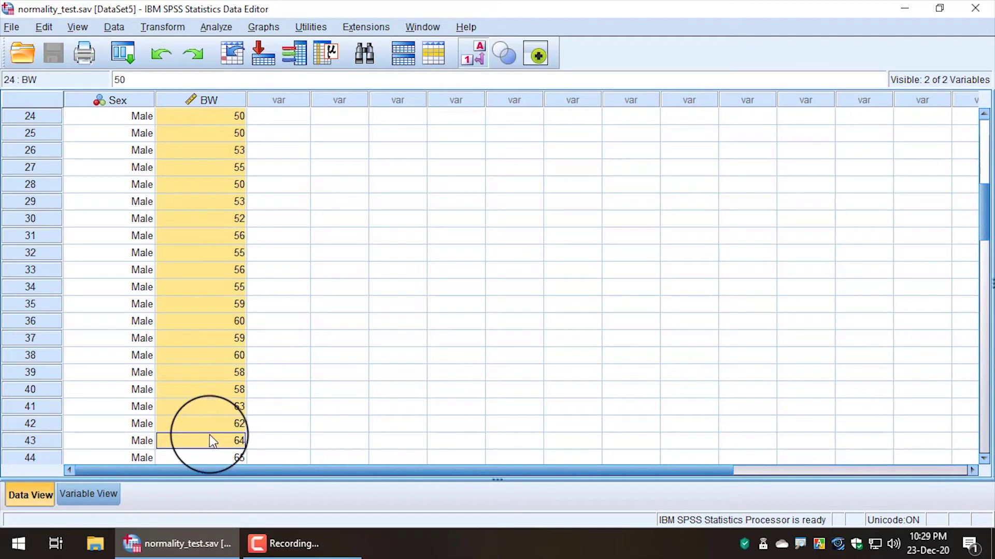
{"action": "scroll", "coordinate": [209, 437], "scroll_direction": "down", "scroll_amount": 8}
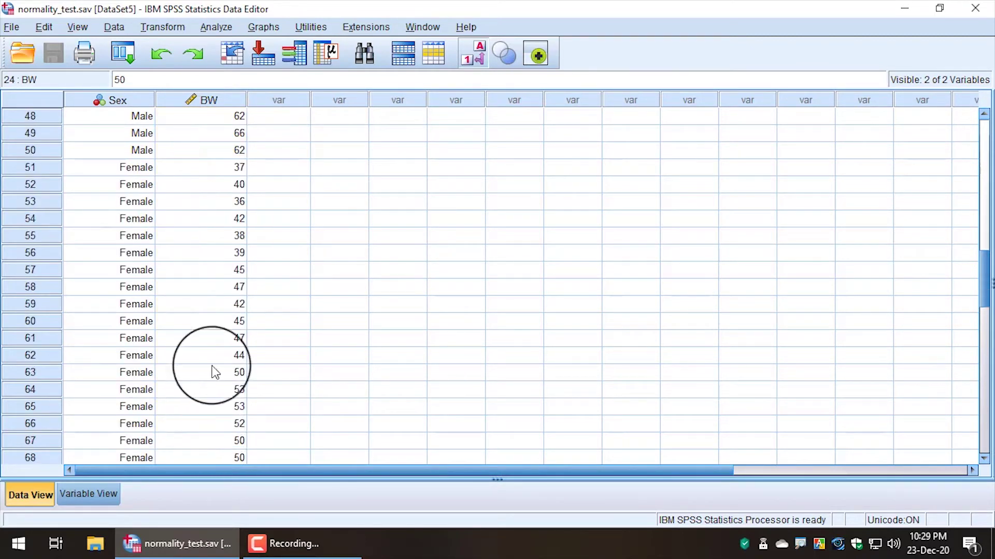
{"action": "left_click_drag", "start_coordinate": [214, 168], "coordinate": [223, 435]}
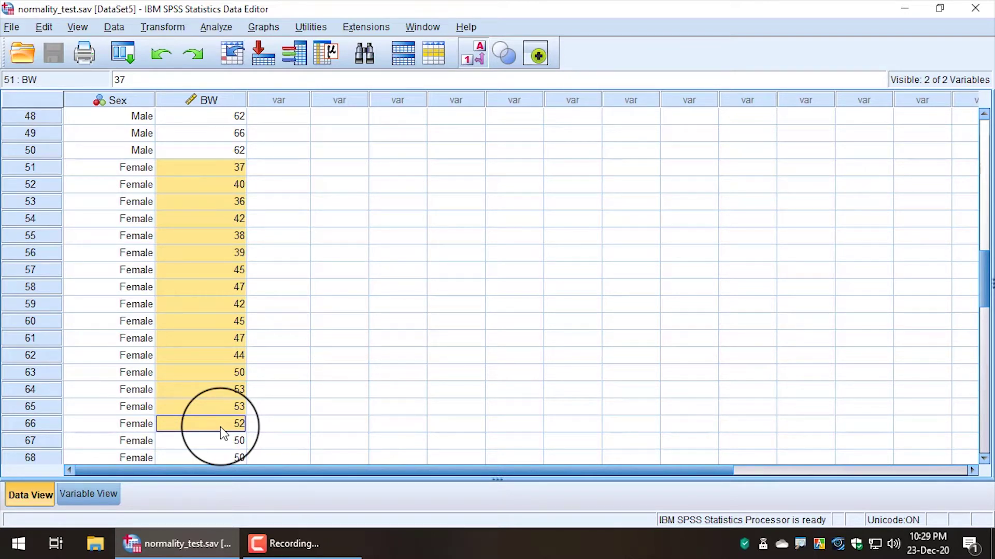
{"action": "scroll", "coordinate": [219, 427], "scroll_direction": "up", "scroll_amount": 5}
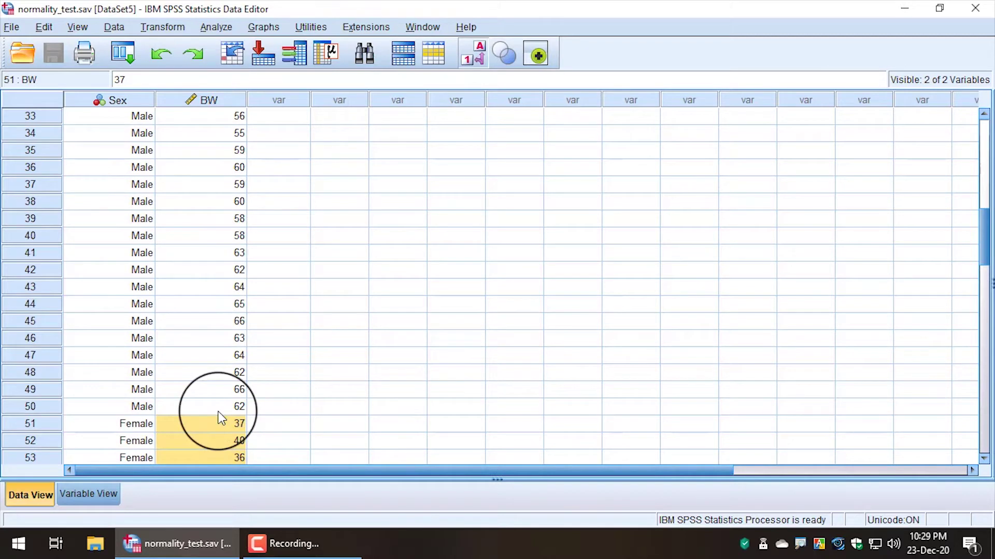
{"action": "scroll", "coordinate": [218, 414], "scroll_direction": "up", "scroll_amount": 3}
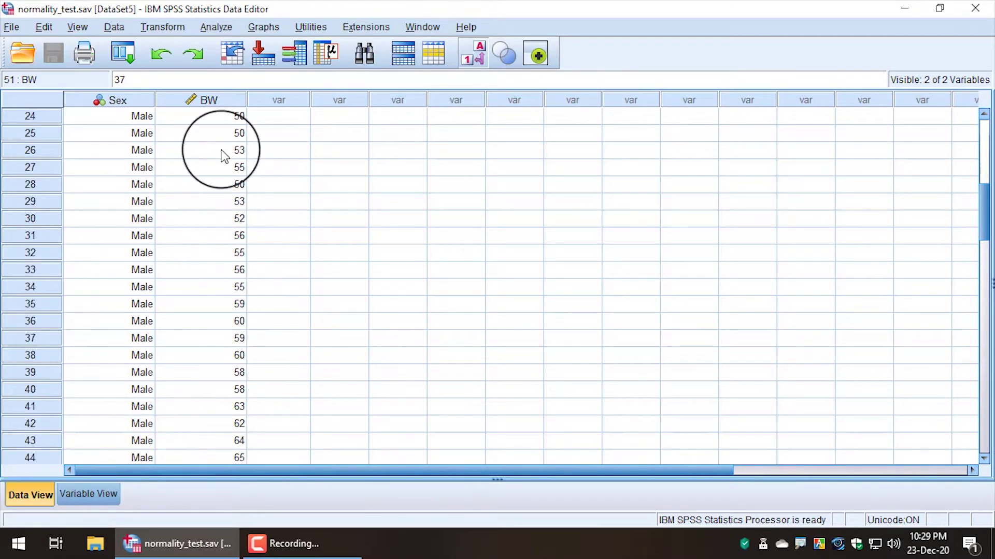
{"action": "left_click_drag", "start_coordinate": [221, 150], "coordinate": [200, 417]}
{"action": "scroll", "coordinate": [200, 389], "scroll_direction": "down", "scroll_amount": 5}
{"action": "left_click_drag", "start_coordinate": [202, 337], "coordinate": [199, 484]}
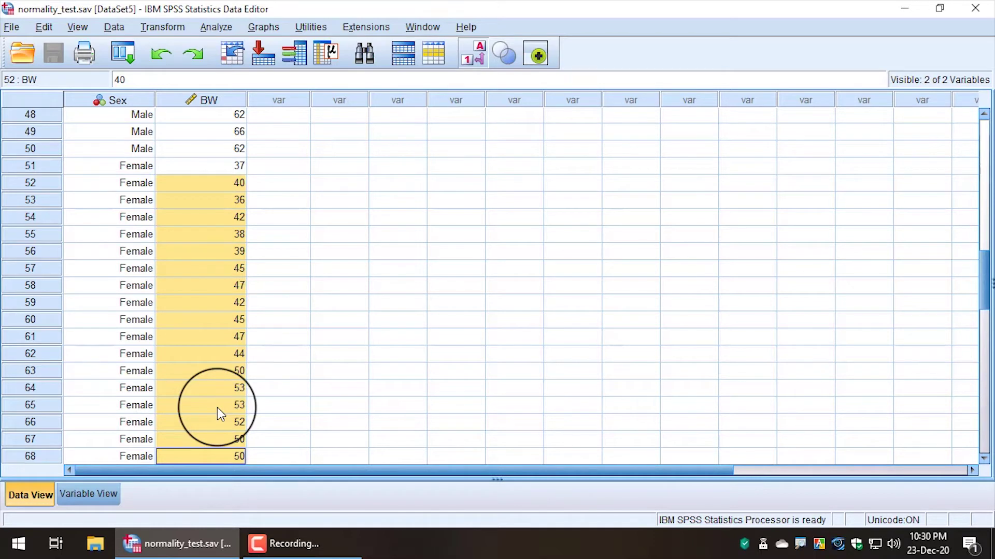
{"action": "scroll", "coordinate": [218, 407], "scroll_direction": "up", "scroll_amount": 15}
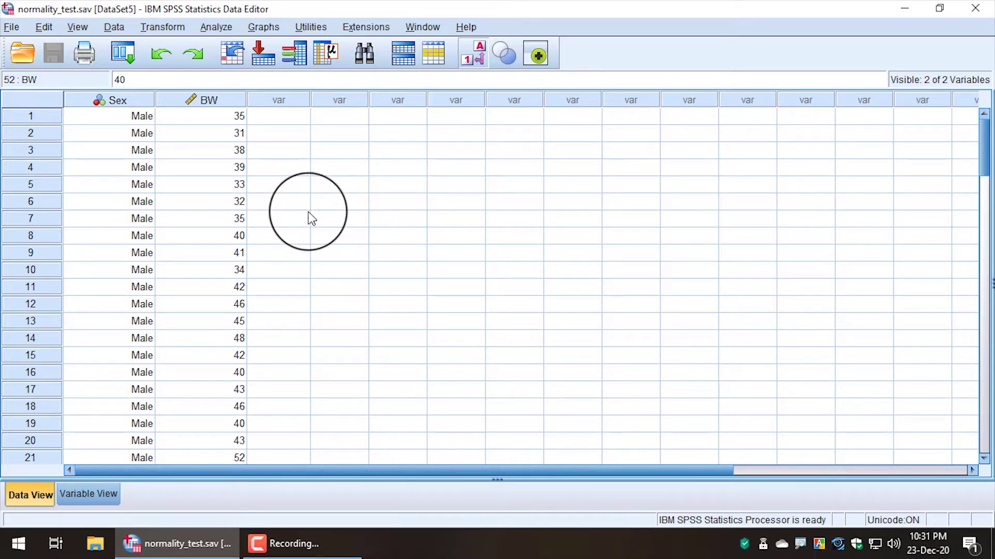
Step: Set up an Explore analysis with Body Weight [BW] as the dependent variable and Sex as the factor
{"action": "left_click", "coordinate": [220, 26]}
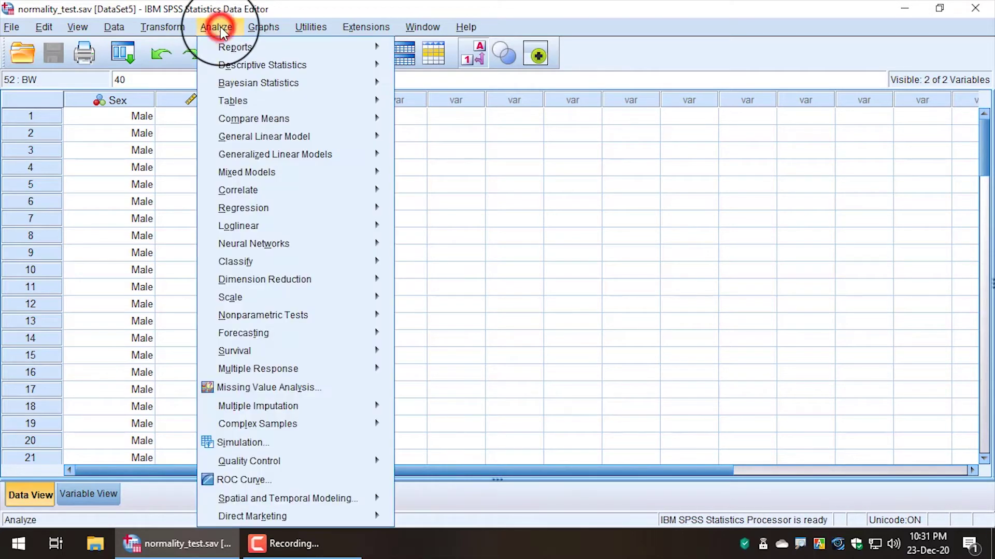
{"action": "mouse_move", "coordinate": [368, 64]}
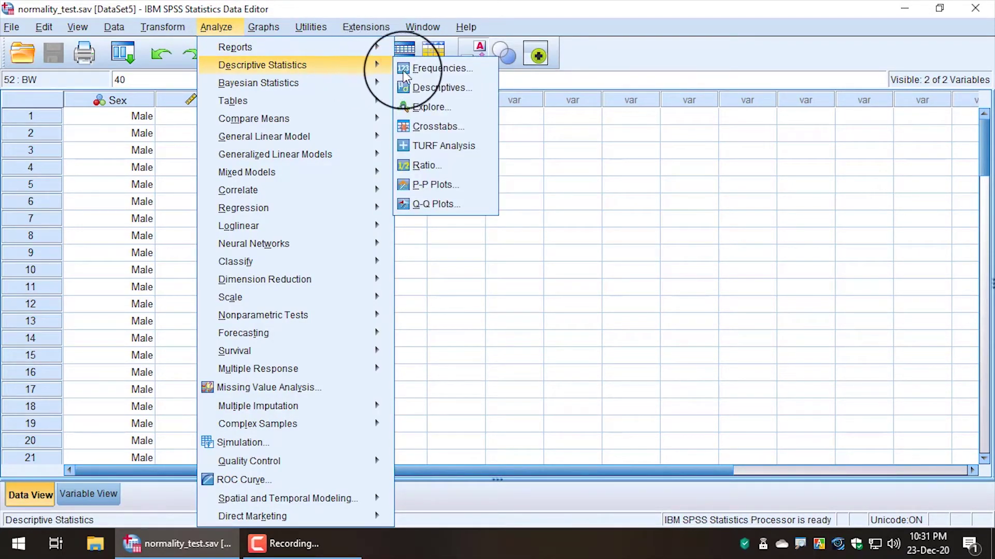
{"action": "left_click", "coordinate": [449, 110]}
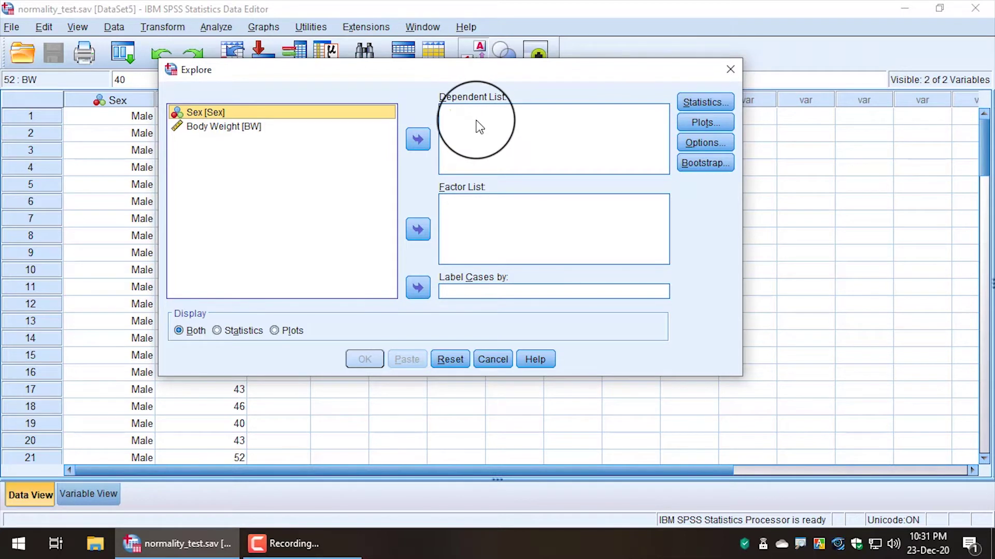
{"action": "left_click", "coordinate": [474, 217]}
{"action": "left_click", "coordinate": [233, 128]}
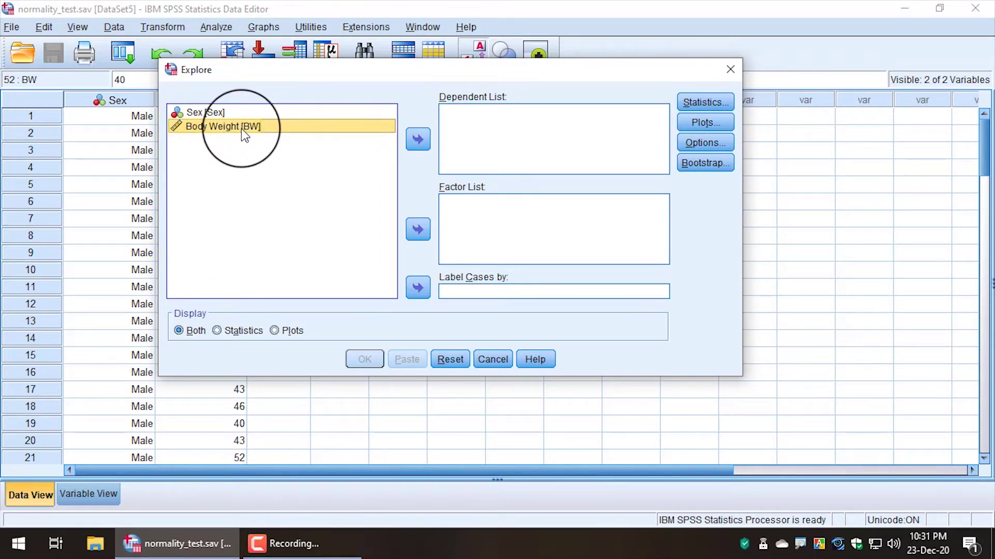
{"action": "left_click", "coordinate": [418, 140]}
{"action": "left_click", "coordinate": [215, 114]}
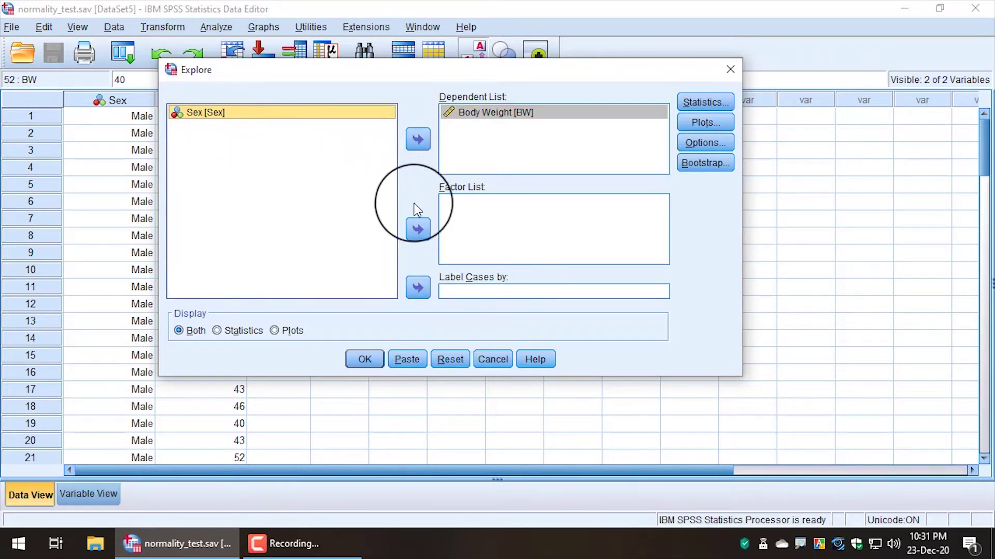
{"action": "left_click", "coordinate": [418, 230]}
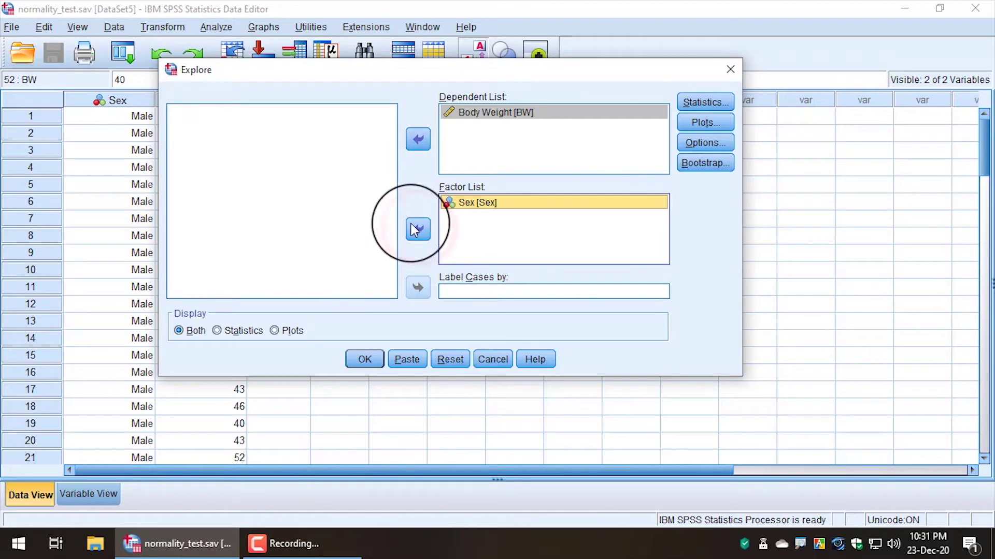
Step: Replace the stem-and-leaf plot with a histogram, enable normality plots with tests, and run the Explore analysis
{"action": "left_click", "coordinate": [707, 126]}
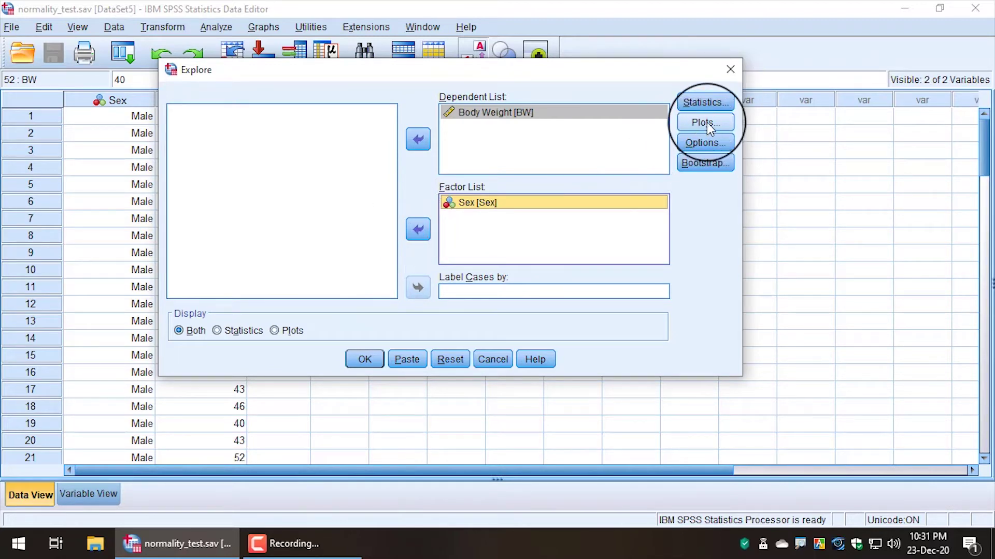
{"action": "left_click", "coordinate": [707, 122]}
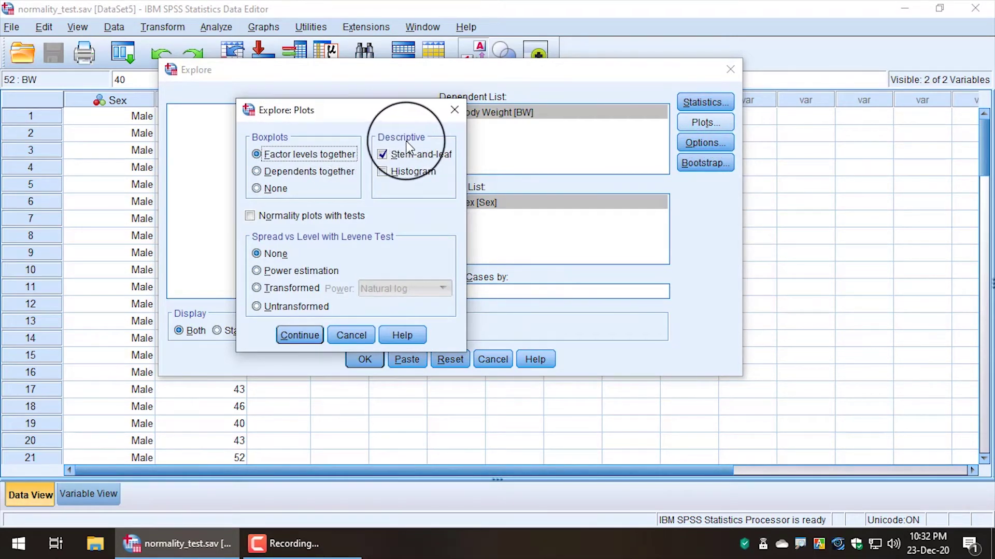
{"action": "left_click", "coordinate": [381, 154]}
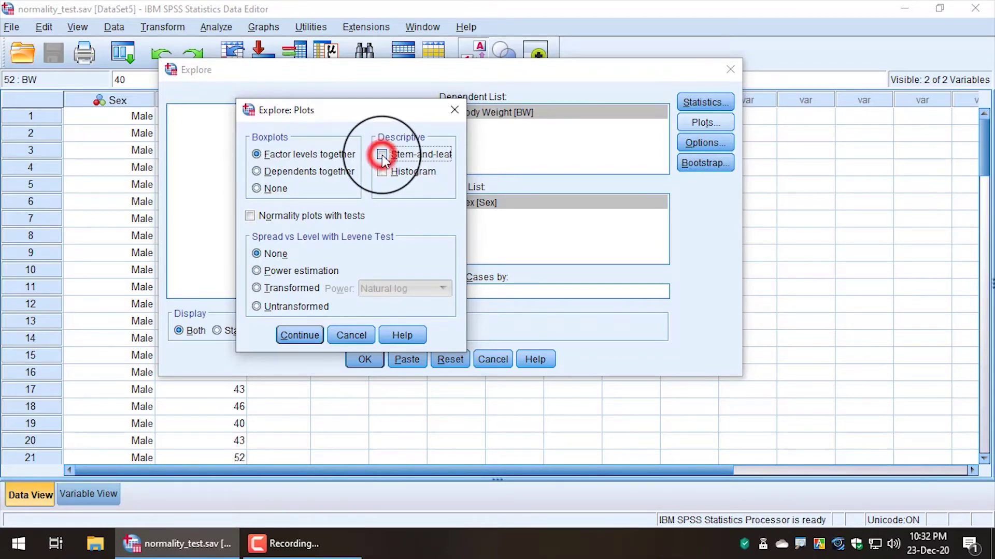
{"action": "left_click", "coordinate": [382, 172]}
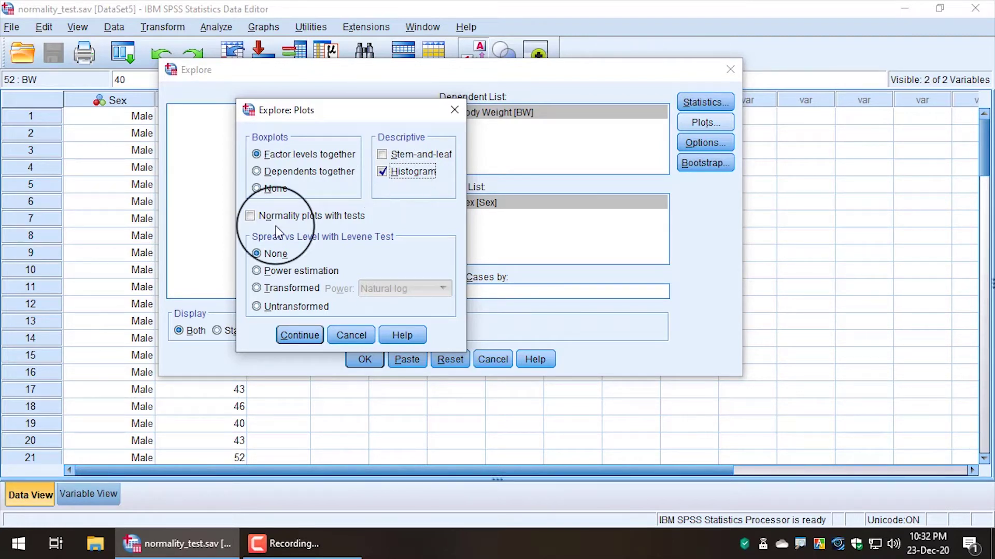
{"action": "mouse_move", "coordinate": [240, 205]}
{"action": "left_mouse_down"}
{"action": "mouse_move", "coordinate": [310, 228]}
{"action": "mouse_move", "coordinate": [377, 228]}
{"action": "left_mouse_up"}
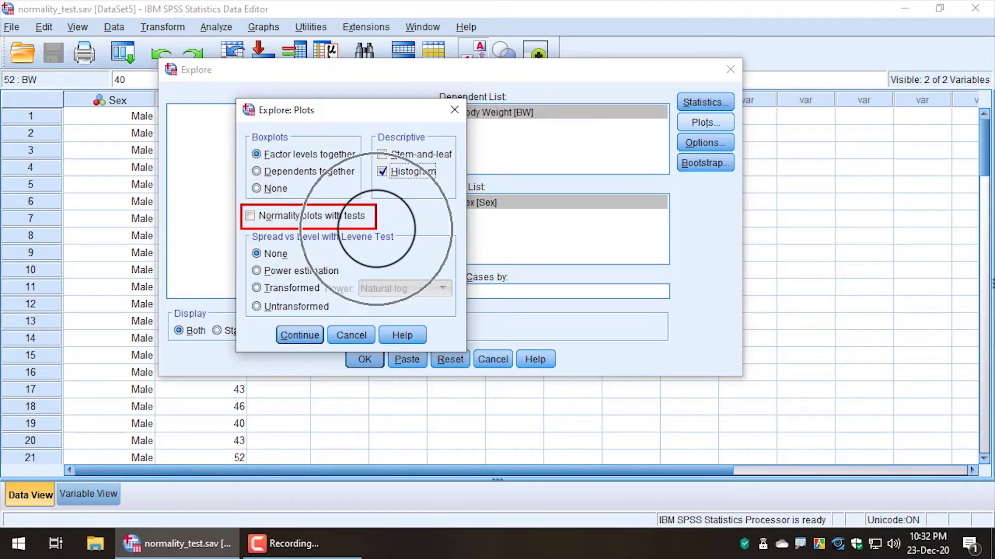
{"action": "left_click", "coordinate": [250, 217]}
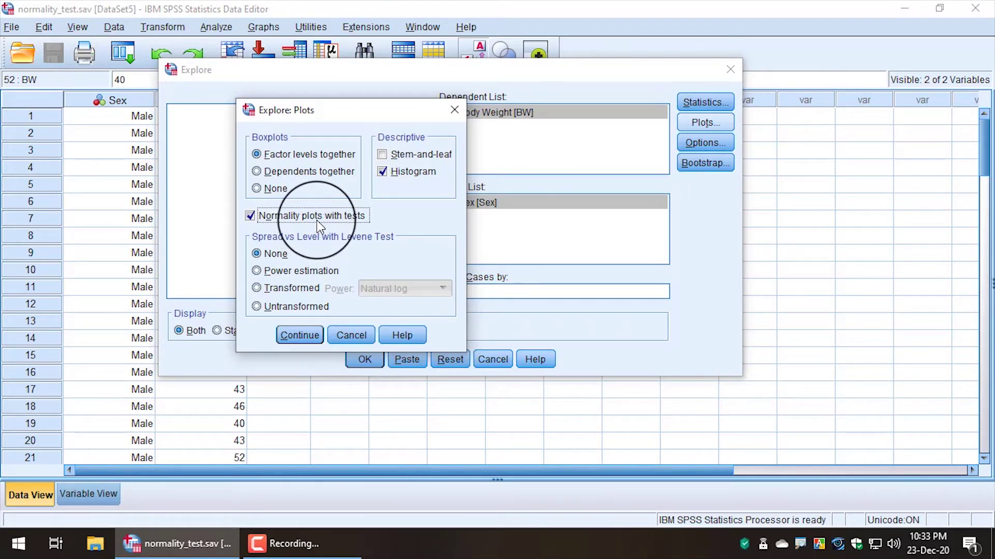
{"action": "left_click", "coordinate": [307, 331]}
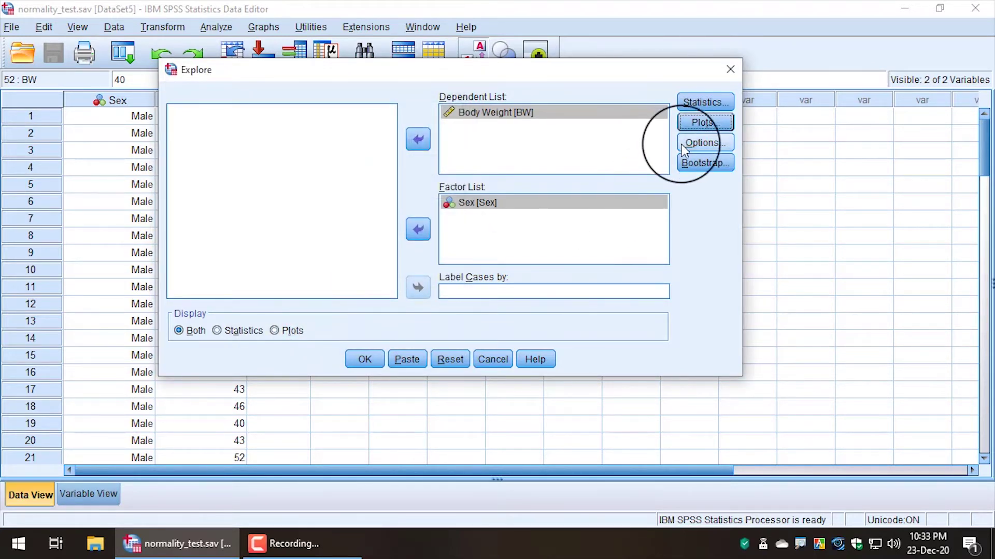
{"action": "left_click", "coordinate": [364, 359]}
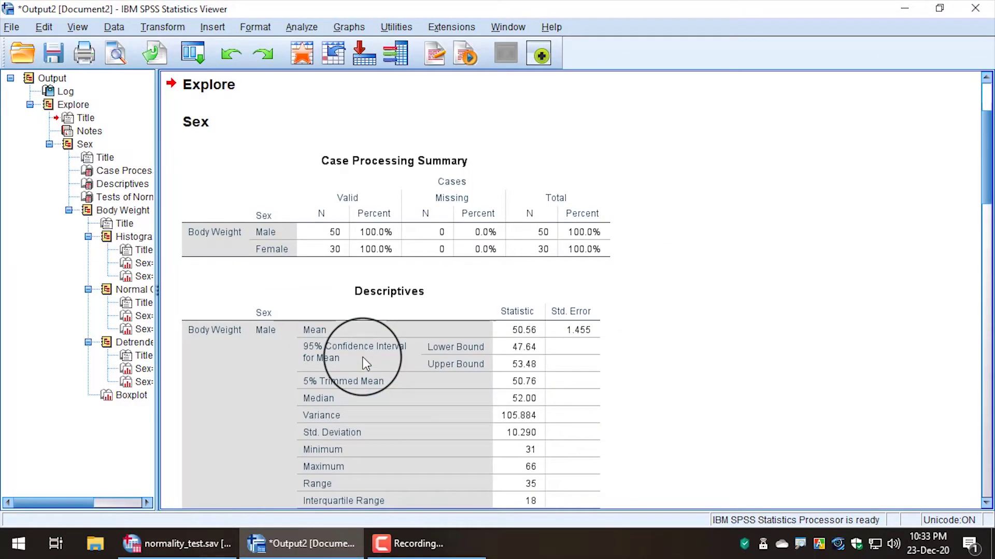
Step: Return to the normality_test.sav data and review the values in the BW column
{"action": "left_click", "coordinate": [176, 544]}
{"action": "left_click", "coordinate": [215, 101]}
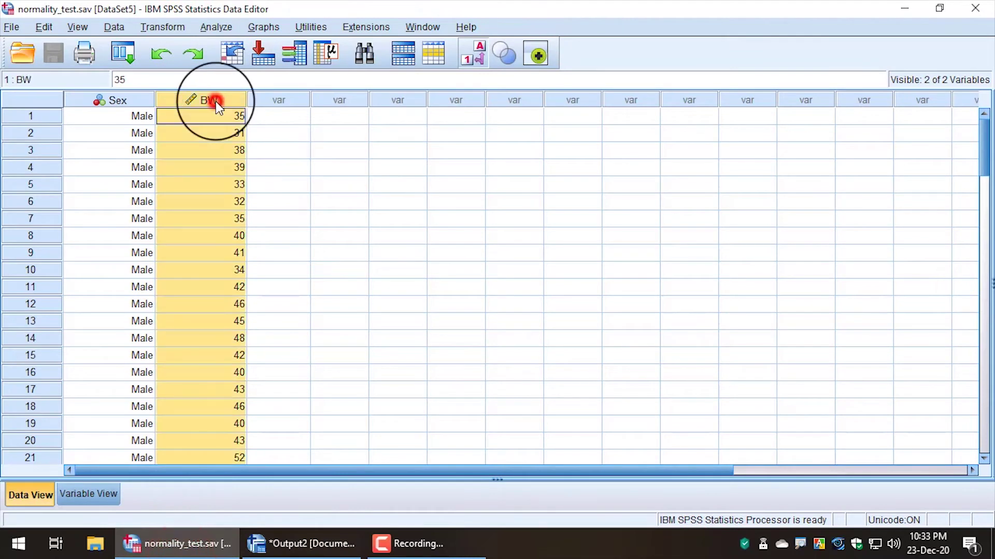
{"action": "left_click_drag", "start_coordinate": [216, 101], "coordinate": [217, 466]}
{"action": "left_click", "coordinate": [278, 332]}
{"action": "scroll", "coordinate": [453, 368], "scroll_direction": "up", "scroll_amount": 6}
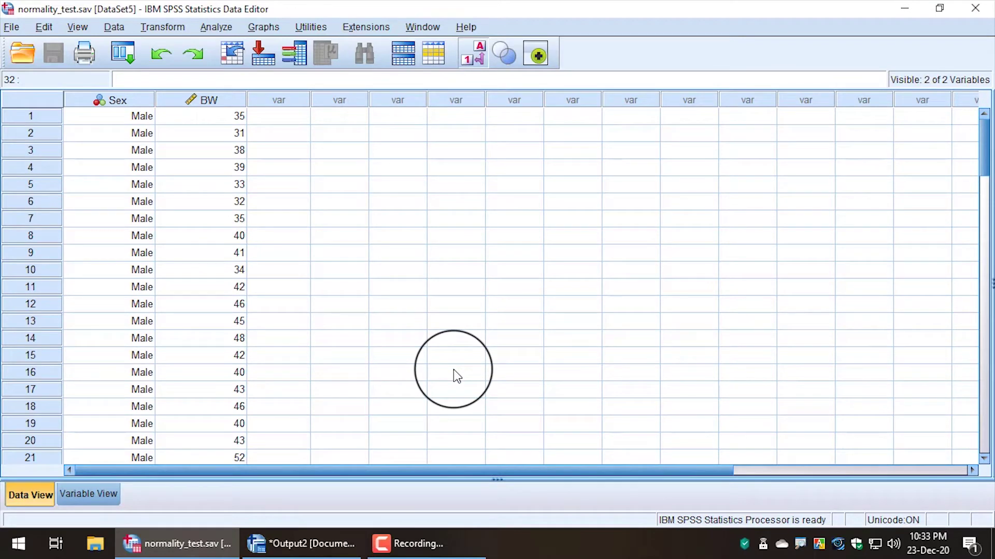
Step: Review the Descriptives table, the Tests of Normality table and the male histogram in the Explore output
{"action": "left_click", "coordinate": [293, 544]}
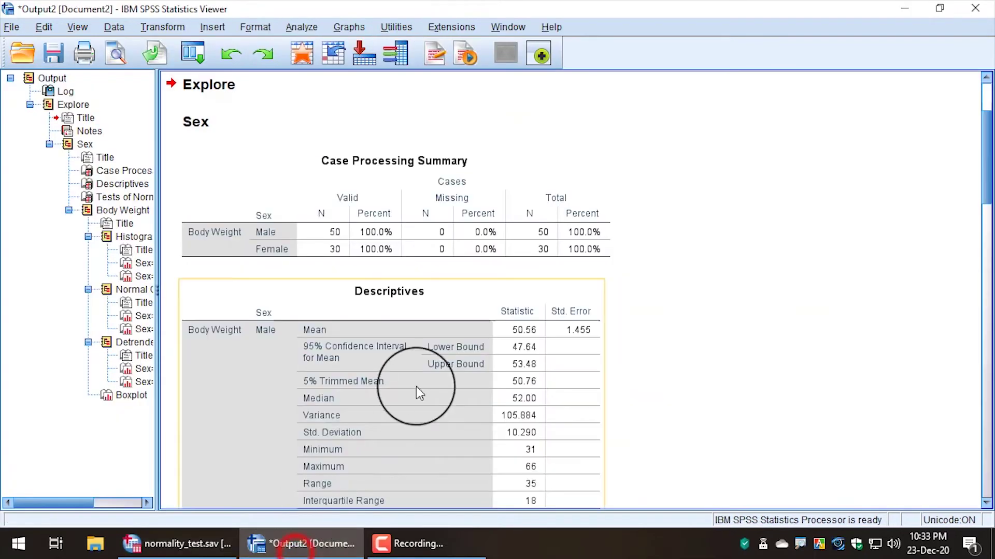
{"action": "scroll", "coordinate": [430, 372], "scroll_direction": "down", "scroll_amount": 5}
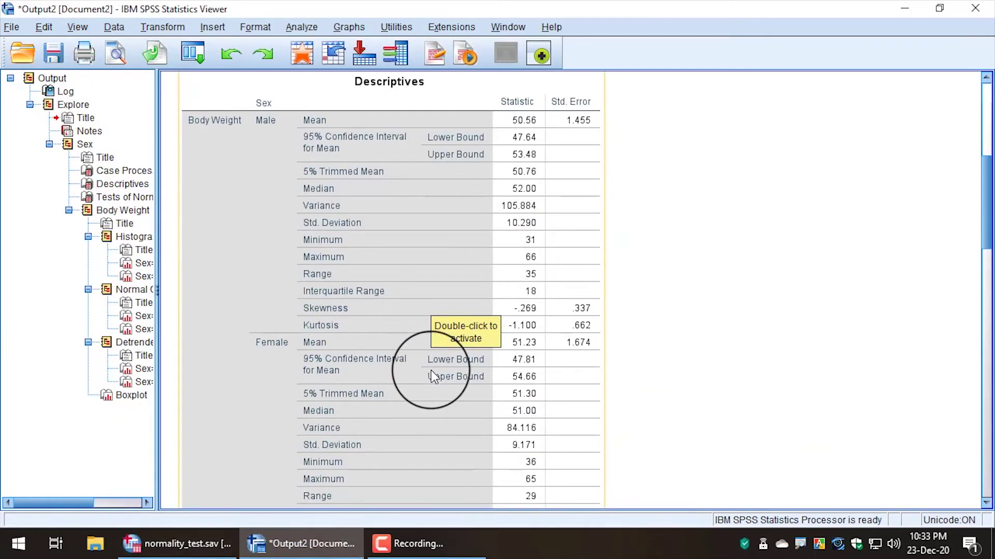
{"action": "scroll", "coordinate": [350, 280], "scroll_direction": "up", "scroll_amount": 2}
{"action": "left_click", "coordinate": [350, 282]}
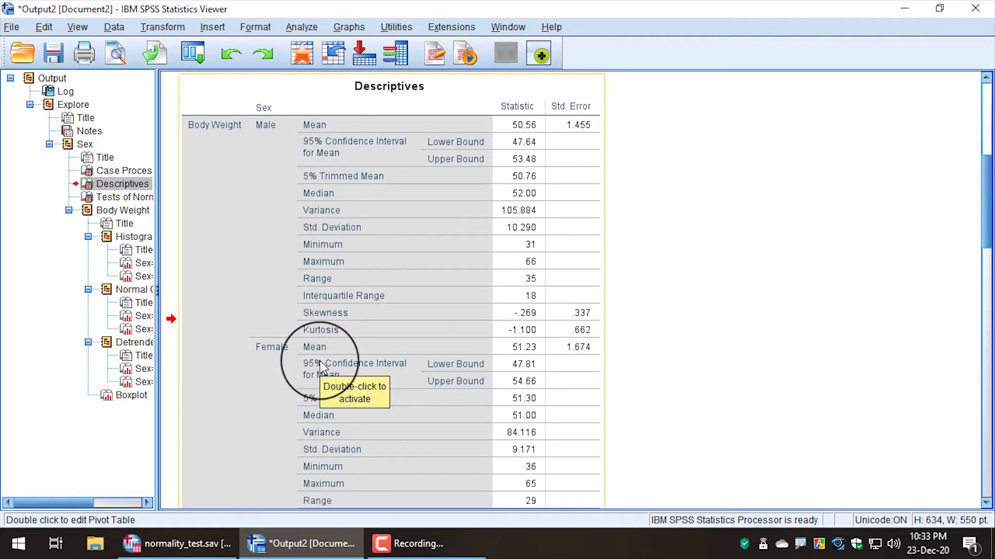
{"action": "scroll", "coordinate": [319, 361], "scroll_direction": "down", "scroll_amount": 5}
{"action": "scroll", "coordinate": [319, 362], "scroll_direction": "down", "scroll_amount": 5}
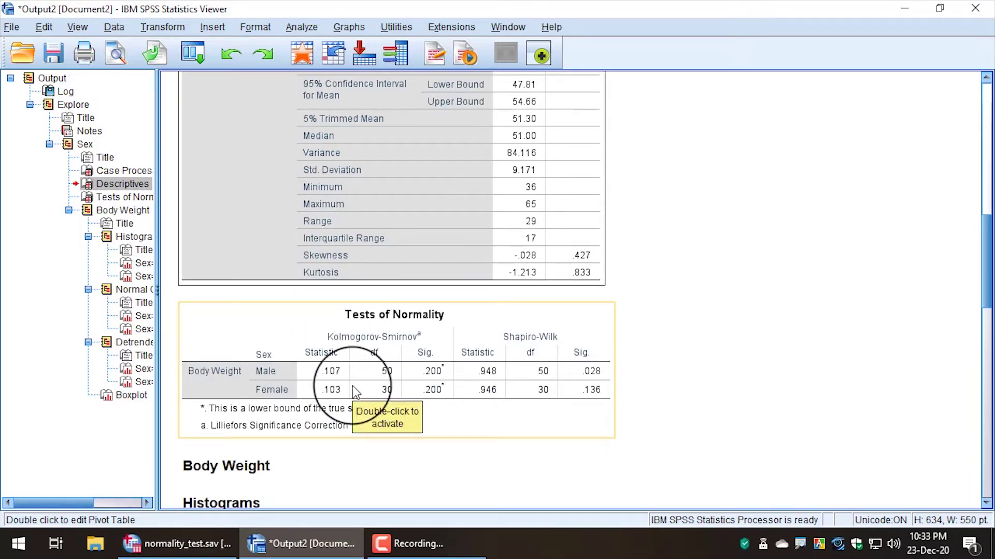
{"action": "scroll", "coordinate": [352, 386], "scroll_direction": "down", "scroll_amount": 5}
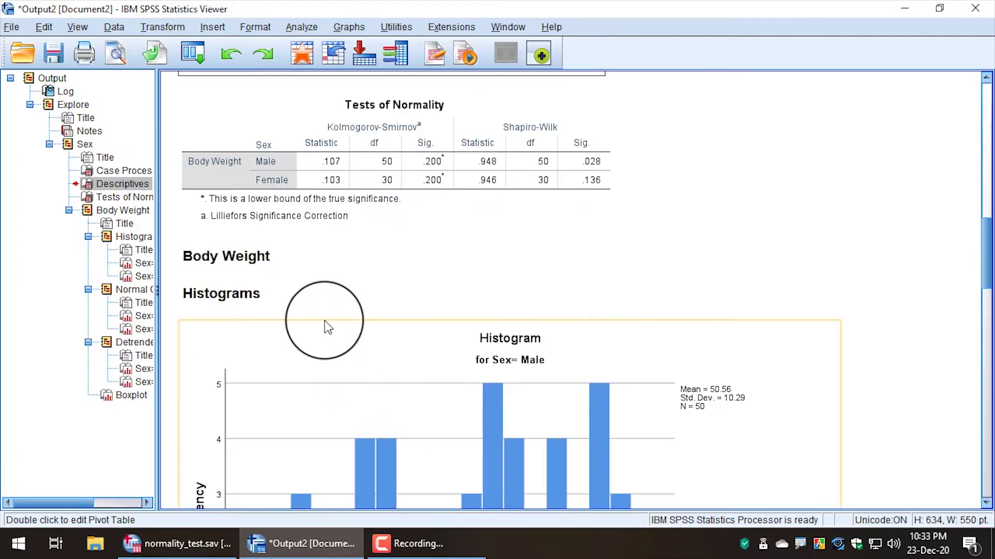
{"action": "scroll", "coordinate": [351, 356], "scroll_direction": "down", "scroll_amount": 8}
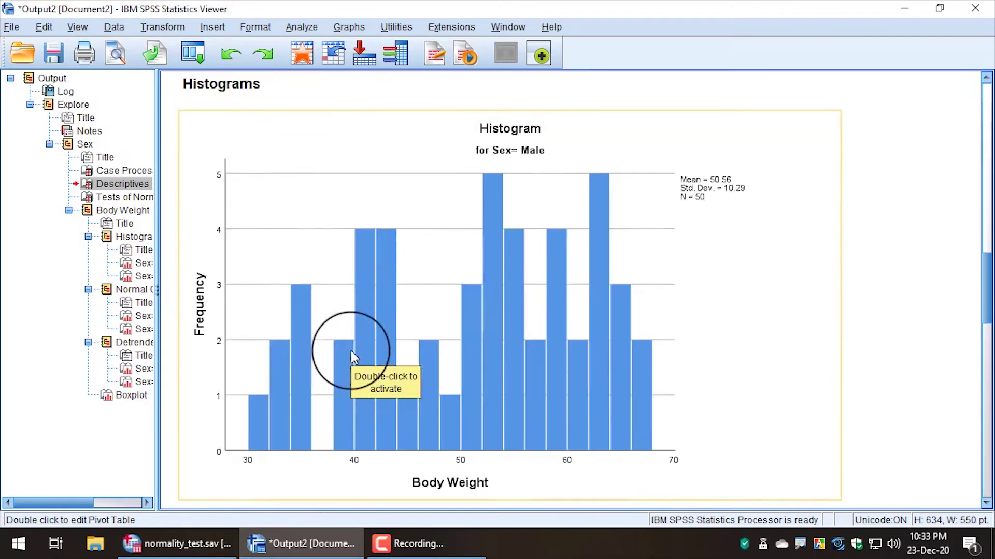
{"action": "scroll", "coordinate": [352, 358], "scroll_direction": "up", "scroll_amount": 15}
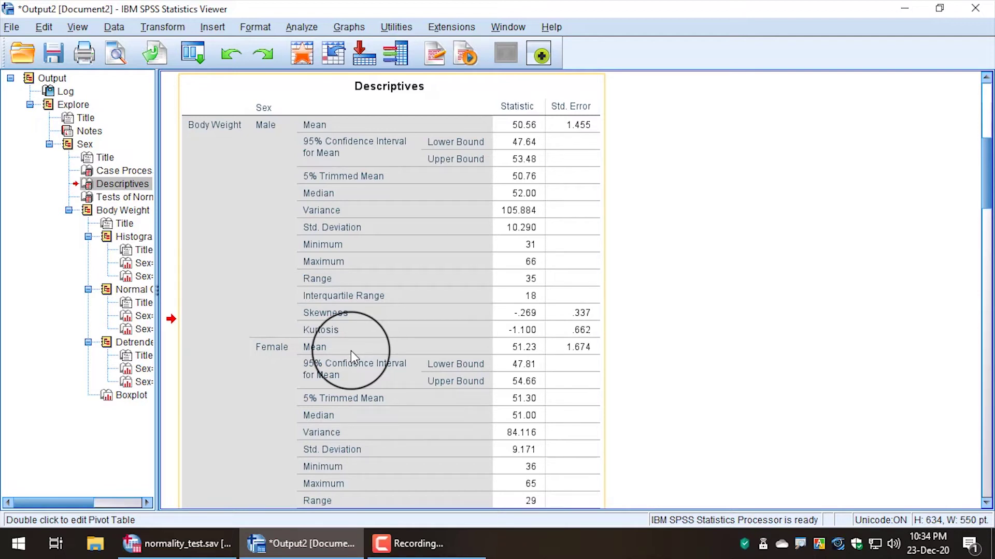
Step: Examine the male group's skewness and kurtosis with their standard errors in the Descriptives table
{"action": "scroll", "coordinate": [350, 353], "scroll_direction": "up", "scroll_amount": 3}
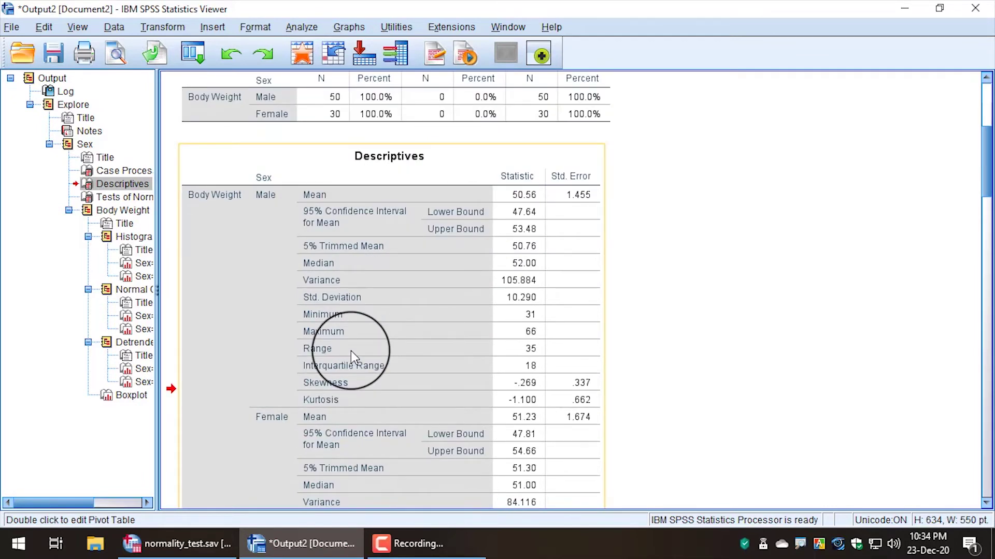
{"action": "scroll", "coordinate": [350, 350], "scroll_direction": "down", "scroll_amount": 3}
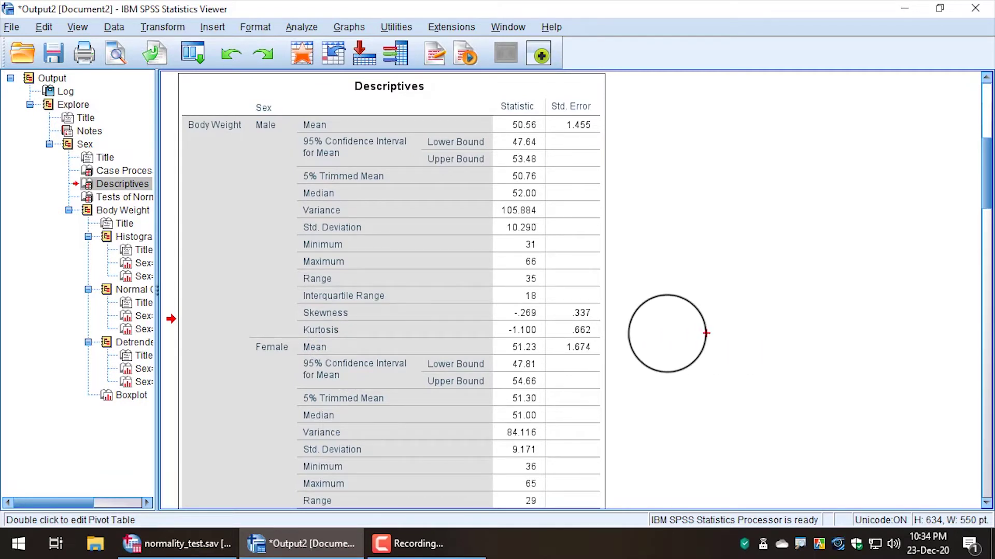
{"action": "left_click", "coordinate": [500, 310]}
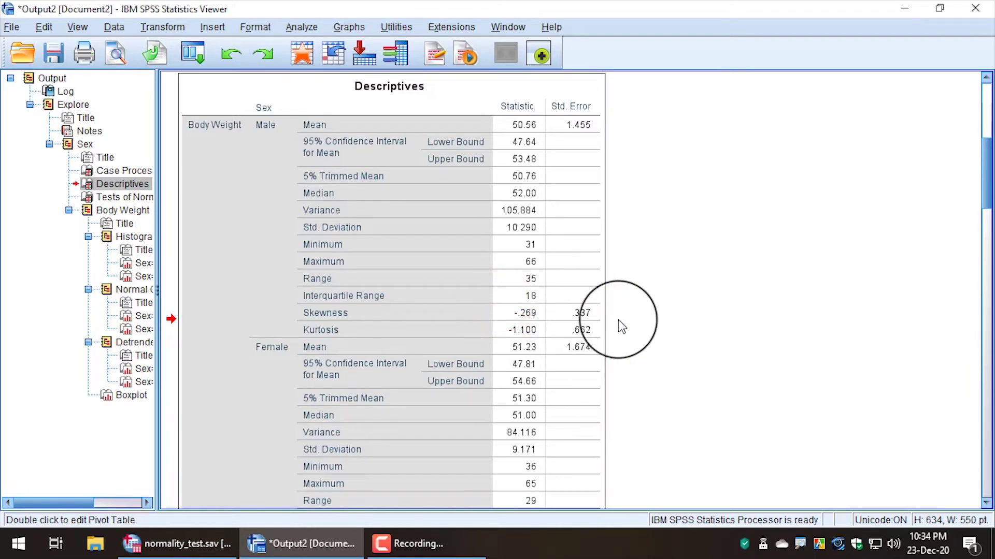
{"action": "left_click", "coordinate": [509, 308]}
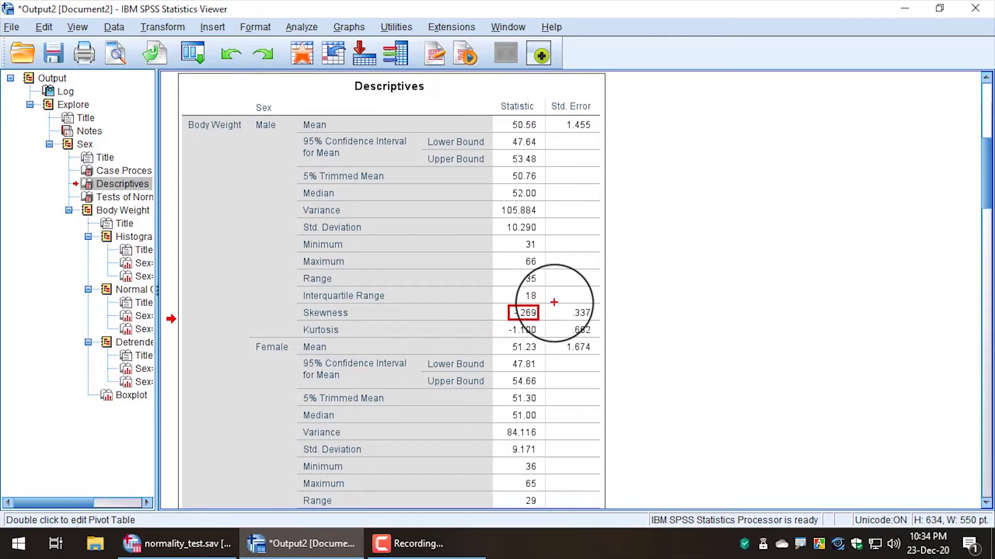
{"action": "left_click", "coordinate": [567, 313]}
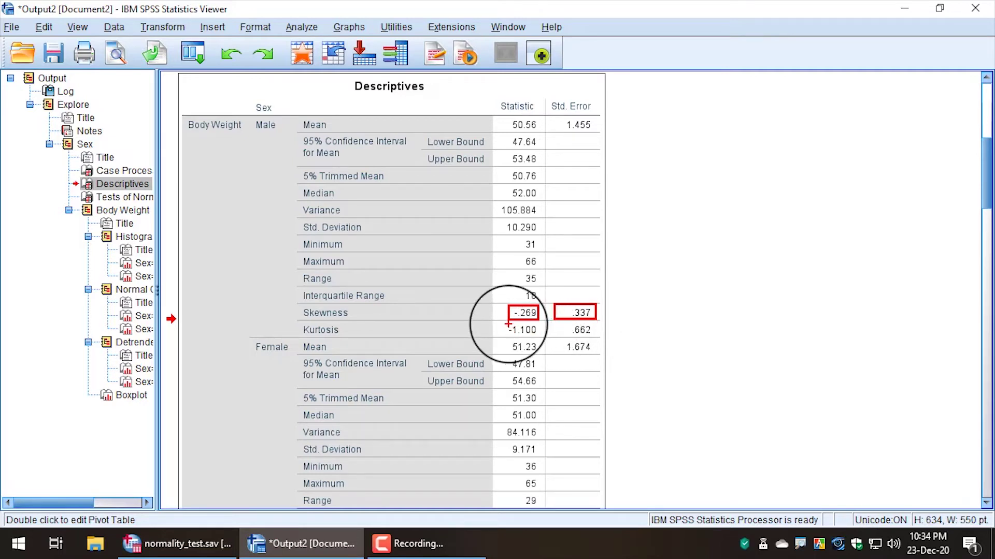
{"action": "mouse_move", "coordinate": [508, 324]}
{"action": "left_mouse_down"}
{"action": "mouse_move", "coordinate": [539, 337]}
{"action": "mouse_move", "coordinate": [597, 337]}
{"action": "left_mouse_up"}
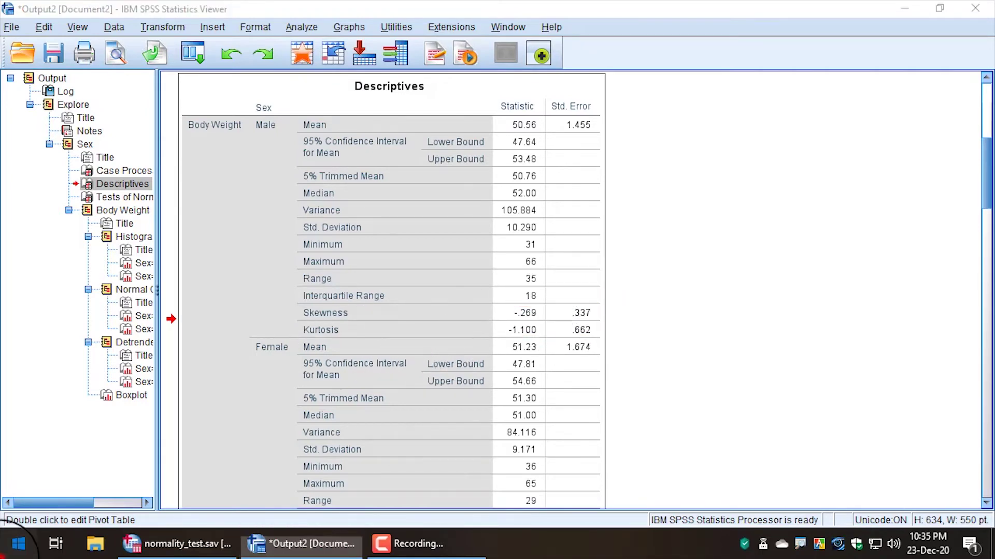
Step: Open Calculator and divide the male skewness by its standard error, computing 0 - 0.269 ÷ 0.337
{"action": "left_click", "coordinate": [18, 543]}
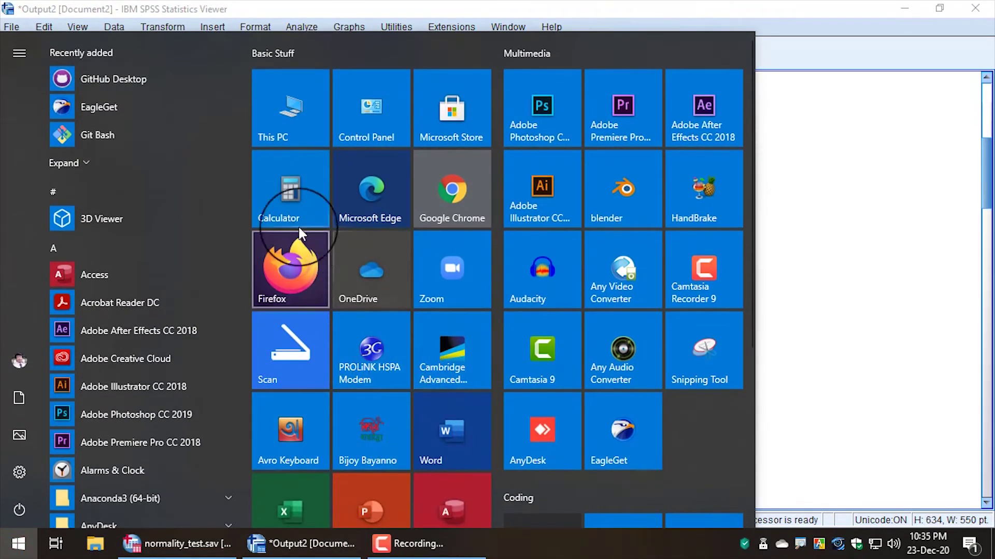
{"action": "left_click", "coordinate": [286, 185]}
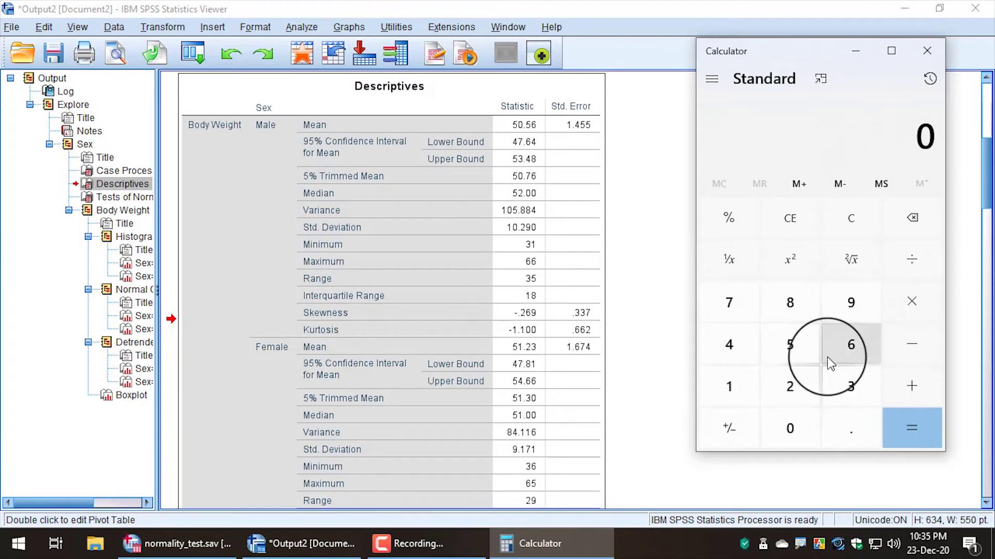
{"action": "left_click", "coordinate": [912, 344]}
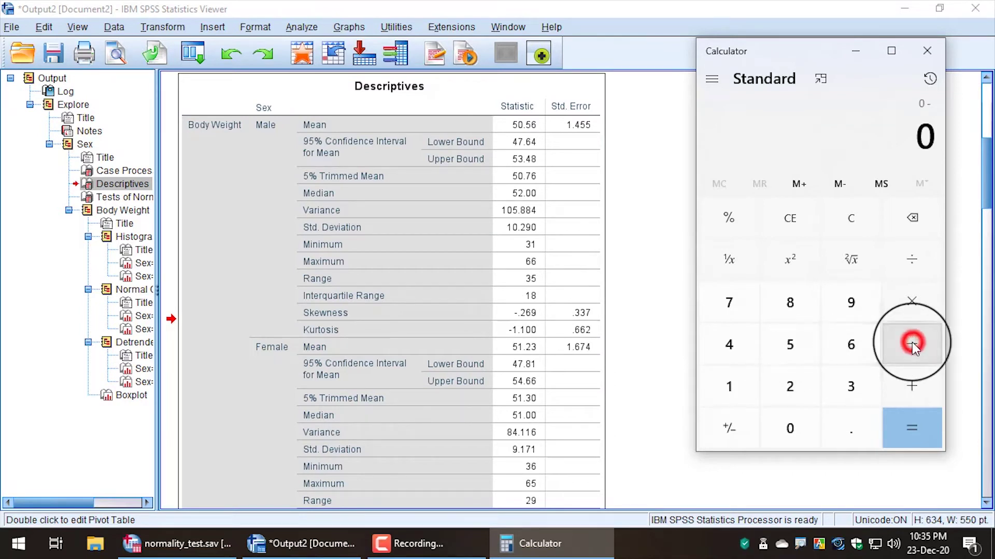
{"action": "left_click", "coordinate": [855, 420]}
{"action": "left_click", "coordinate": [797, 385]}
{"action": "left_click", "coordinate": [850, 344]}
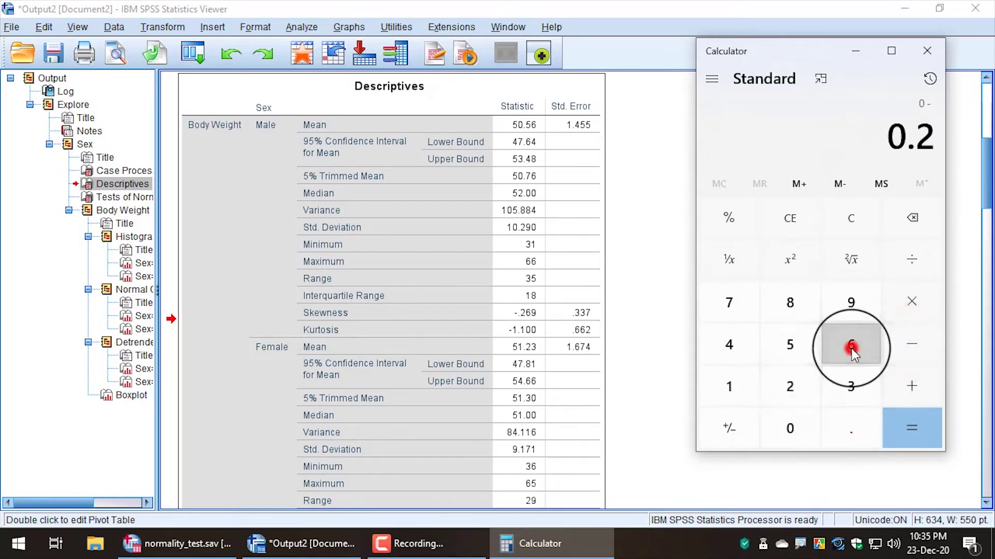
{"action": "left_click", "coordinate": [849, 311]}
{"action": "left_click", "coordinate": [910, 263]}
{"action": "left_click", "coordinate": [850, 422]}
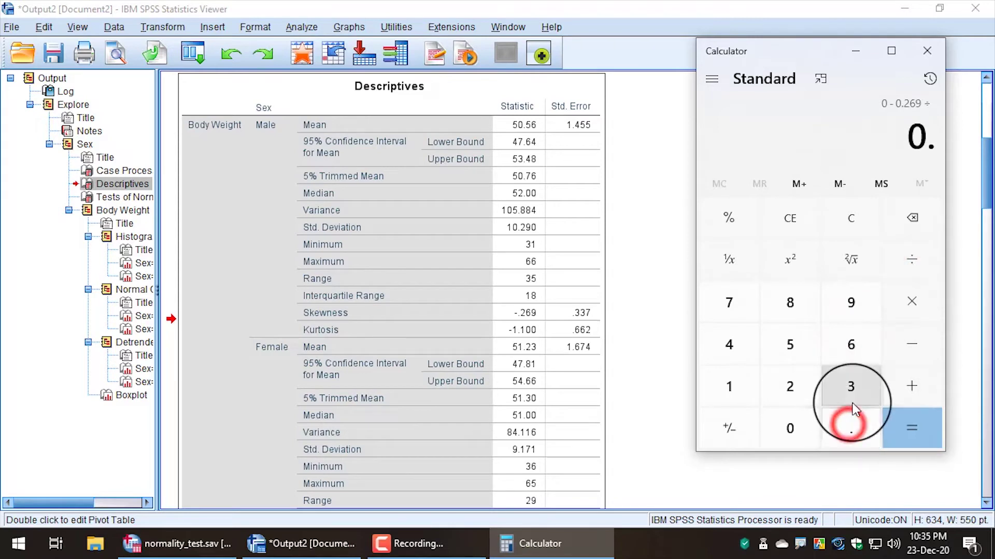
{"action": "left_click", "coordinate": [851, 387]}
{"action": "left_click", "coordinate": [850, 387]}
{"action": "left_click", "coordinate": [725, 306]}
{"action": "left_click", "coordinate": [902, 426]}
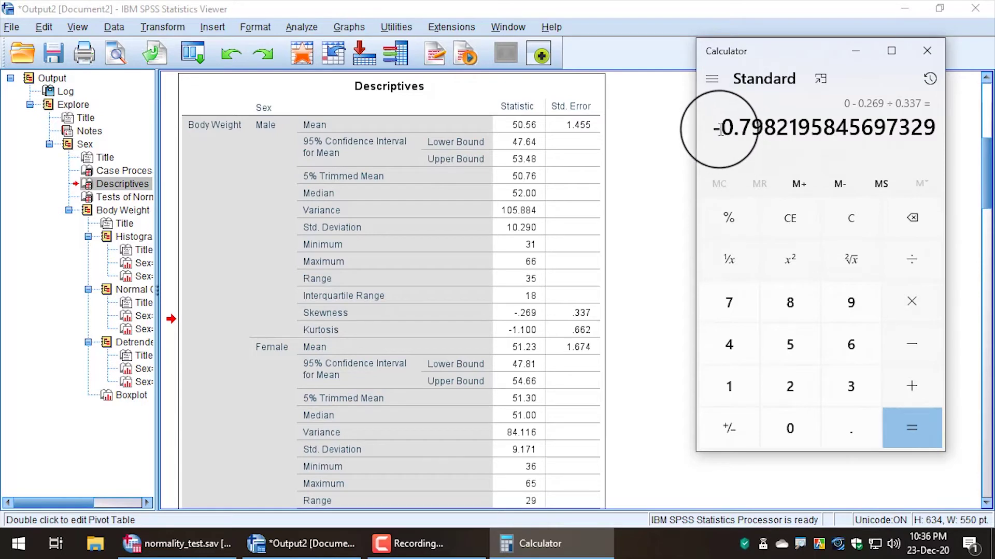
{"action": "left_click_drag", "start_coordinate": [712, 126], "coordinate": [938, 135]}
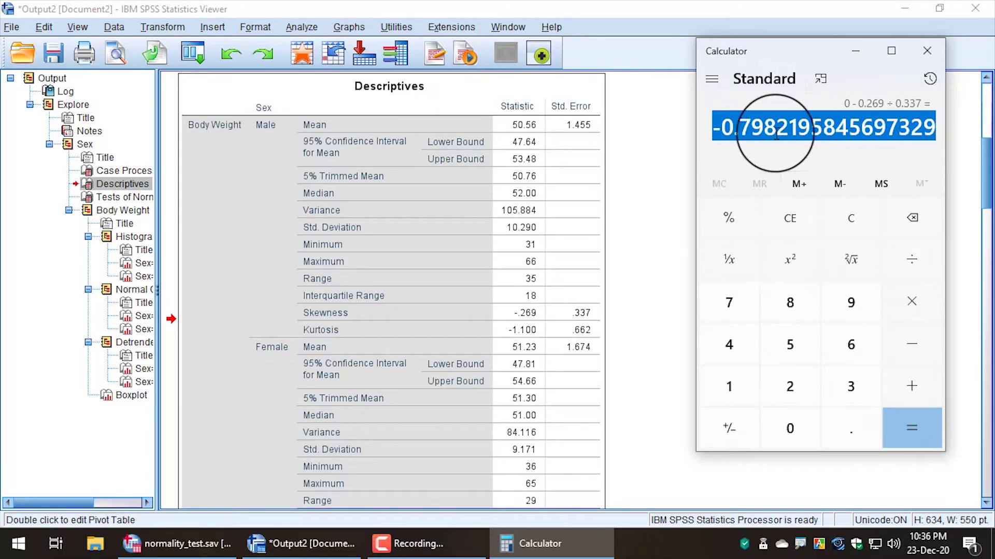
{"action": "left_click", "coordinate": [849, 221]}
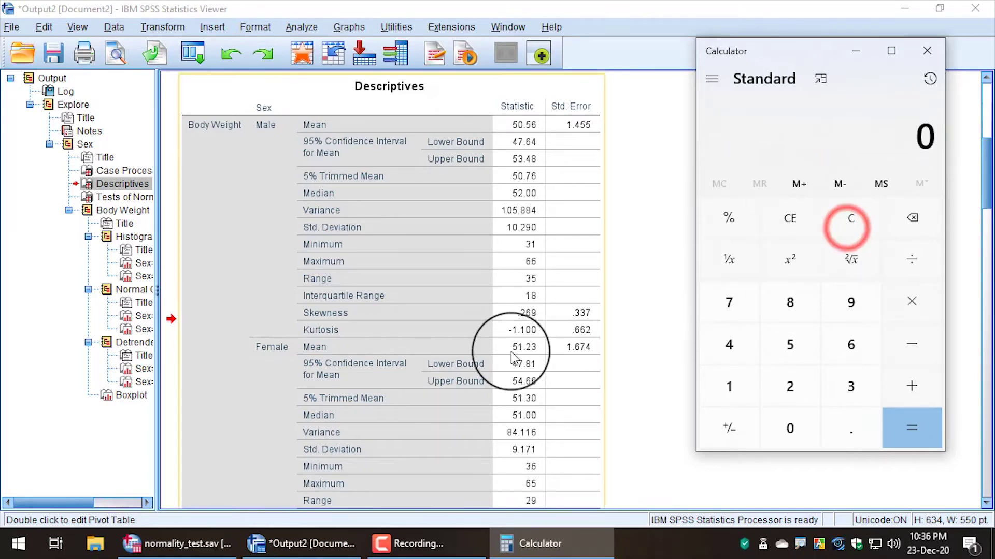
{"action": "left_click", "coordinate": [902, 345]}
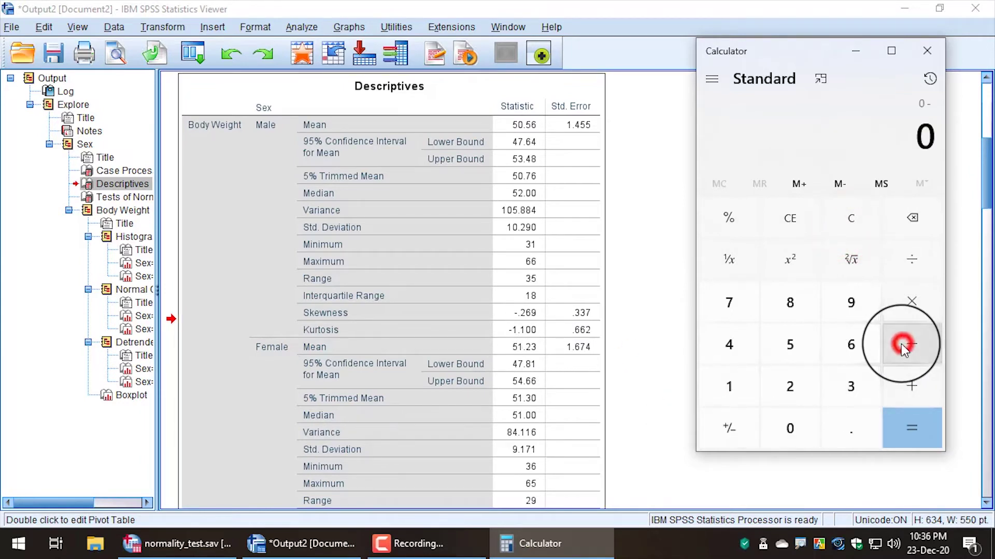
{"action": "left_click", "coordinate": [727, 383]}
Step: Divide the male kurtosis by its standard error in Calculator, computing 0 - 1.1 ÷ 0.662, and minimize Calculator
{"action": "left_click", "coordinate": [847, 216]}
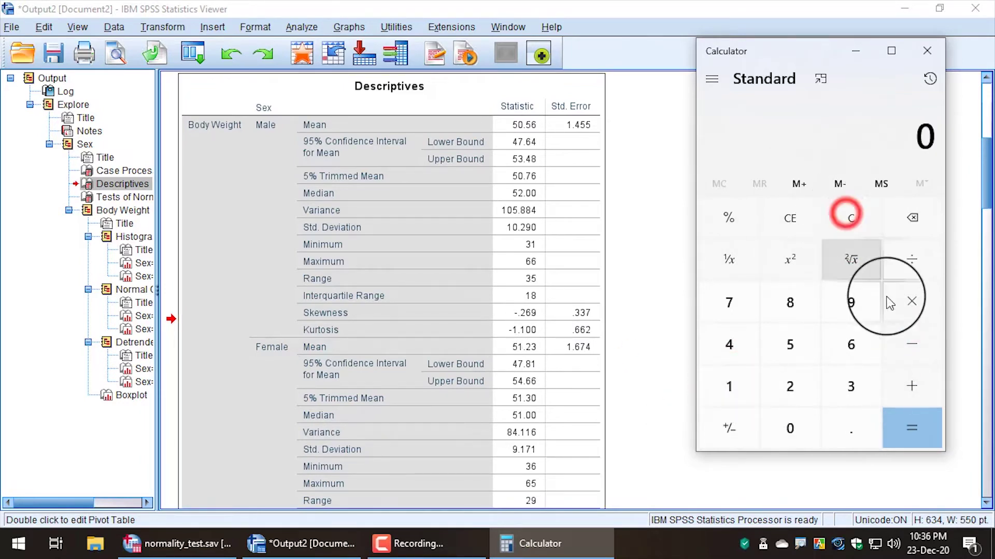
{"action": "left_click", "coordinate": [911, 345]}
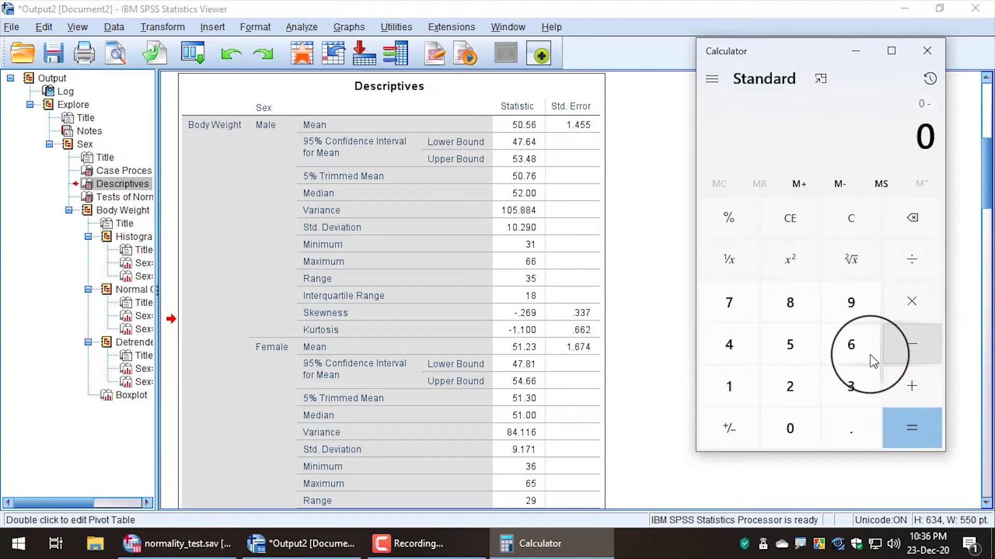
{"action": "left_click", "coordinate": [728, 384]}
{"action": "left_click", "coordinate": [842, 424]}
{"action": "left_click", "coordinate": [718, 383]}
{"action": "left_click", "coordinate": [910, 266]}
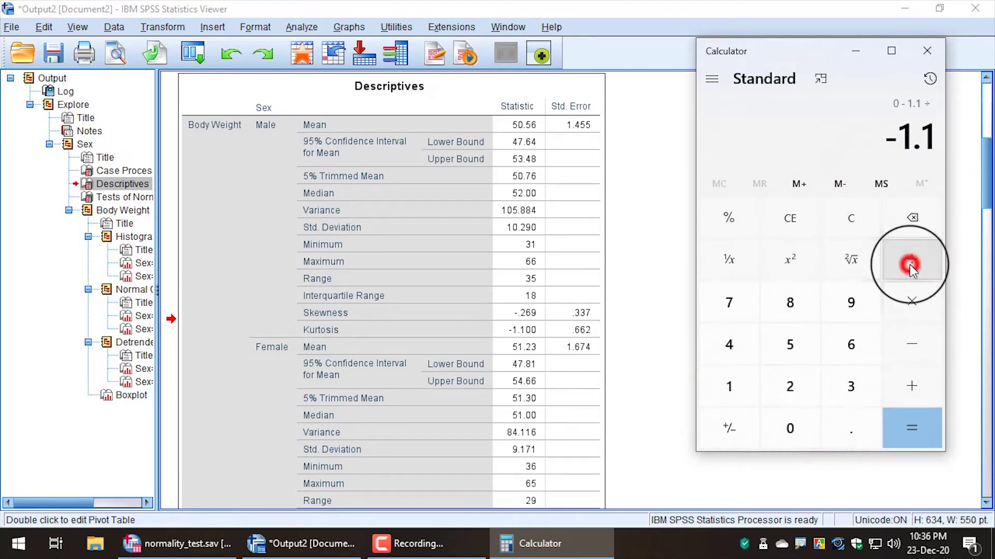
{"action": "left_click", "coordinate": [850, 427]}
{"action": "left_click", "coordinate": [857, 344]}
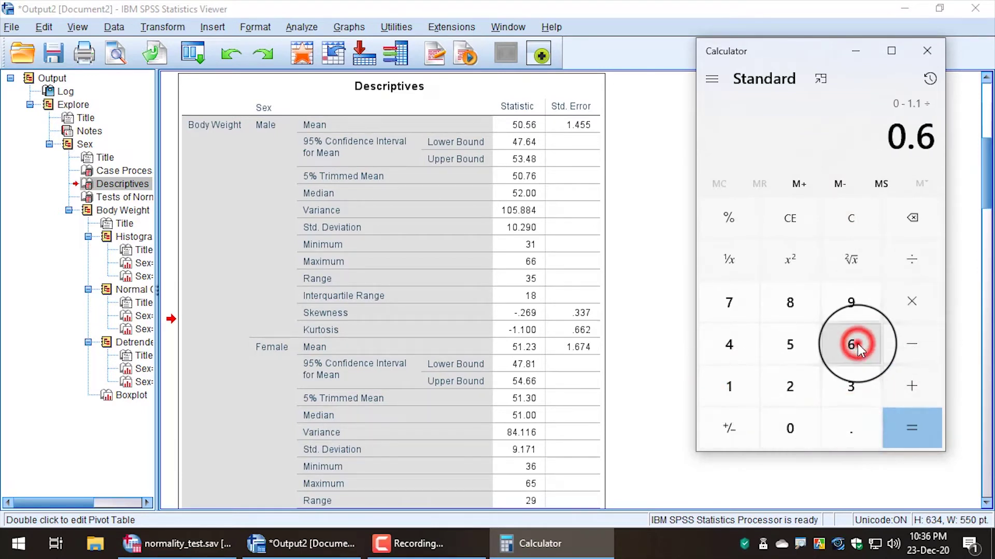
{"action": "left_click", "coordinate": [857, 344]}
{"action": "left_click", "coordinate": [790, 386]}
{"action": "left_click", "coordinate": [911, 428]}
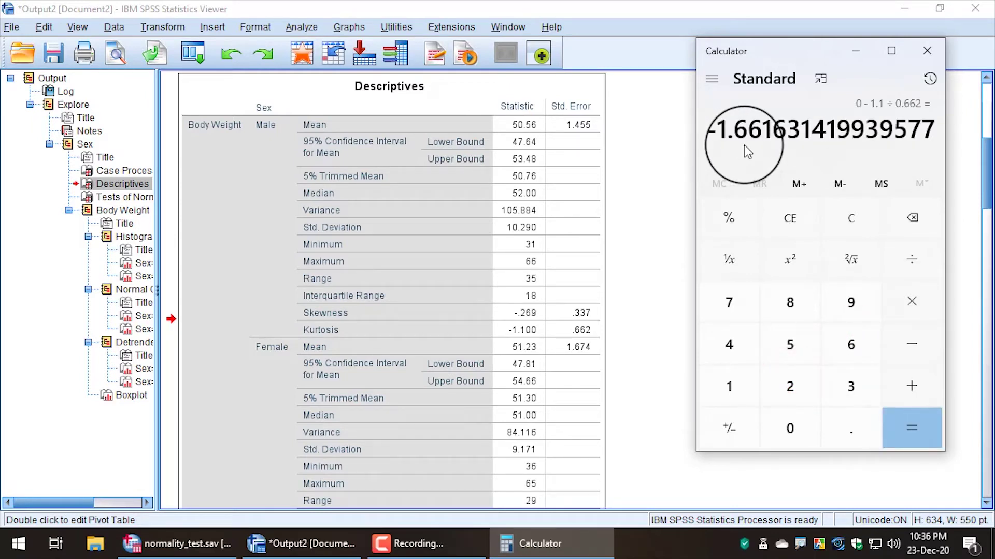
{"action": "left_click", "coordinate": [585, 333]}
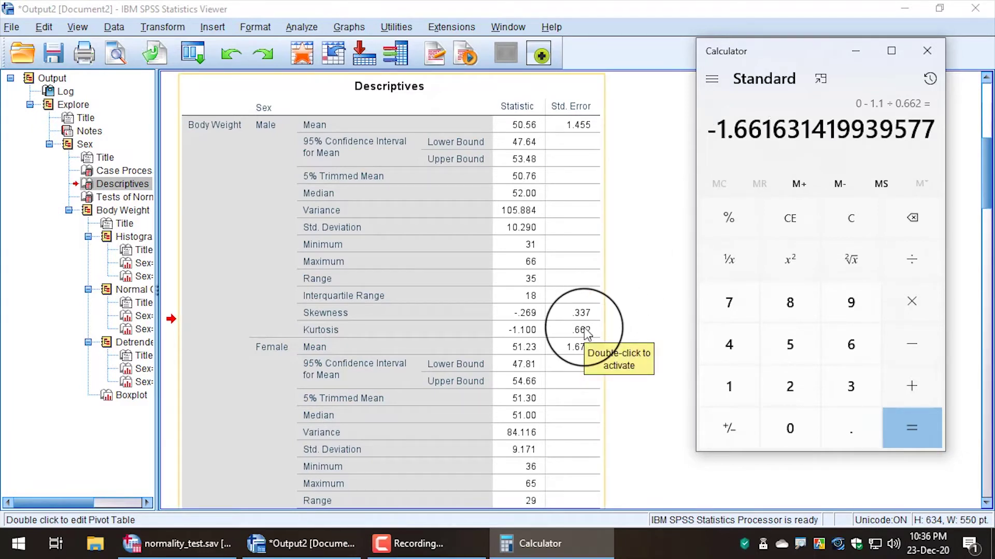
{"action": "left_click", "coordinate": [851, 218]}
{"action": "left_click", "coordinate": [855, 50]}
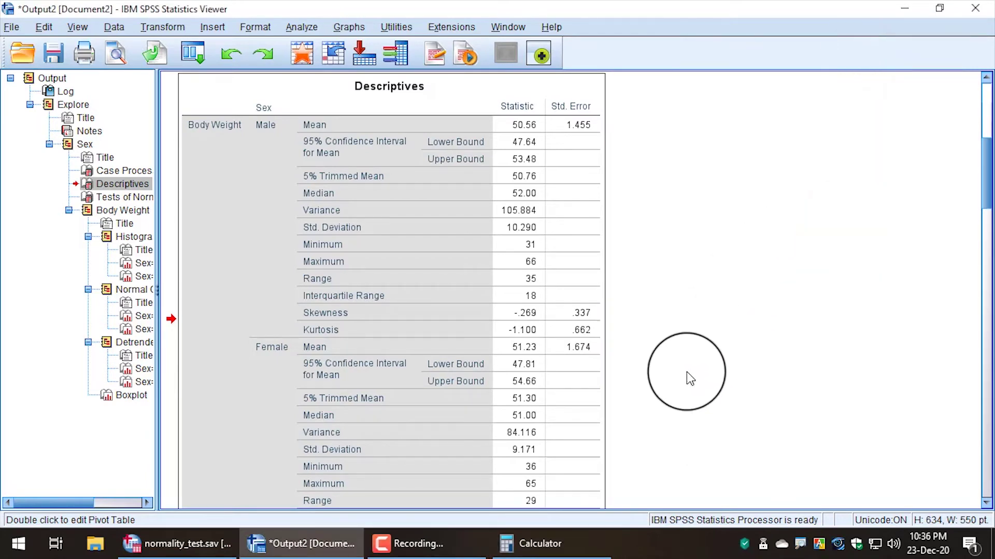
Step: Examine the male group's Kolmogorov-Smirnov and Shapiro-Wilk significance values in the Tests of Normality table
{"action": "scroll", "coordinate": [685, 372], "scroll_direction": "down", "scroll_amount": 5}
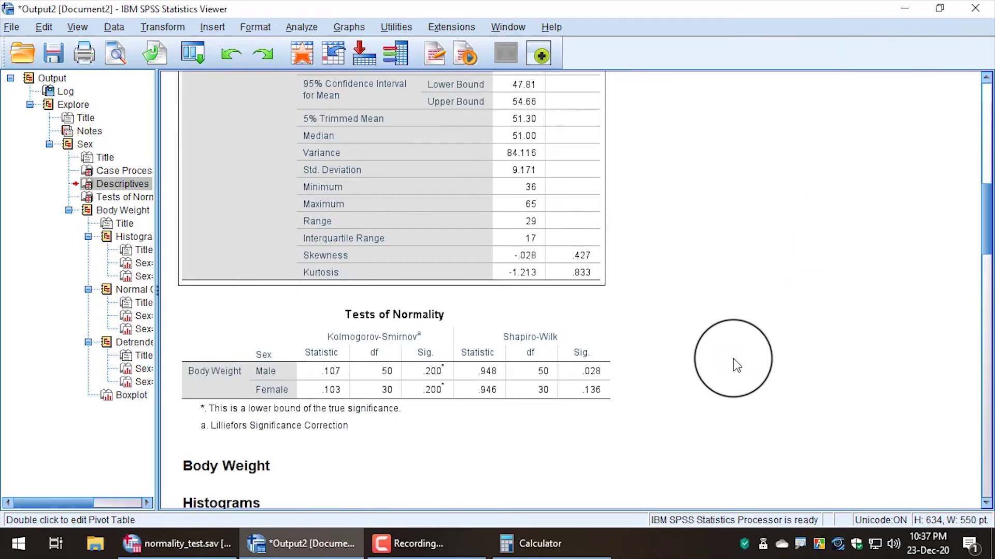
{"action": "mouse_move", "coordinate": [174, 304]}
{"action": "left_mouse_down"}
{"action": "mouse_move", "coordinate": [402, 366]}
{"action": "mouse_move", "coordinate": [632, 410]}
{"action": "mouse_move", "coordinate": [611, 403]}
{"action": "left_mouse_up"}
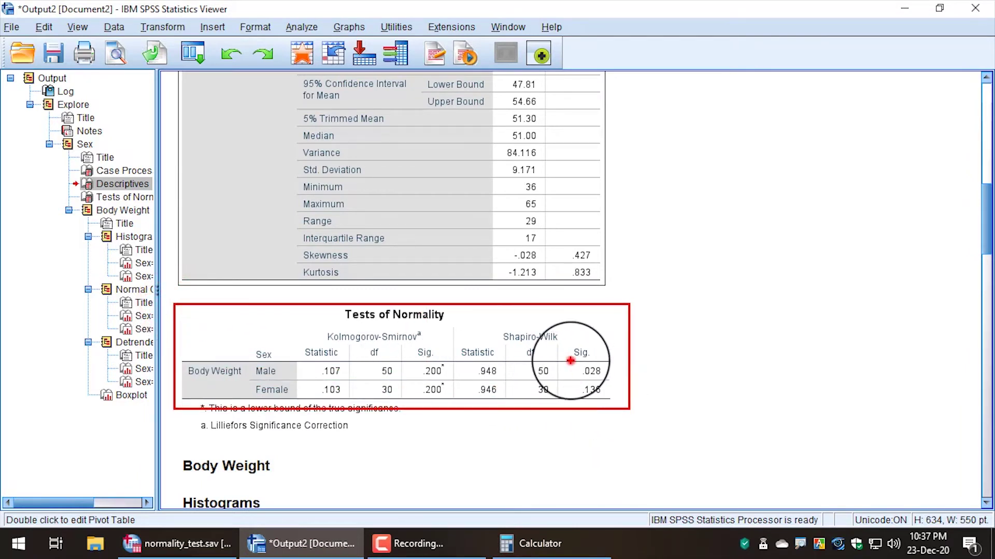
{"action": "left_click_drag", "start_coordinate": [570, 360], "coordinate": [611, 381]}
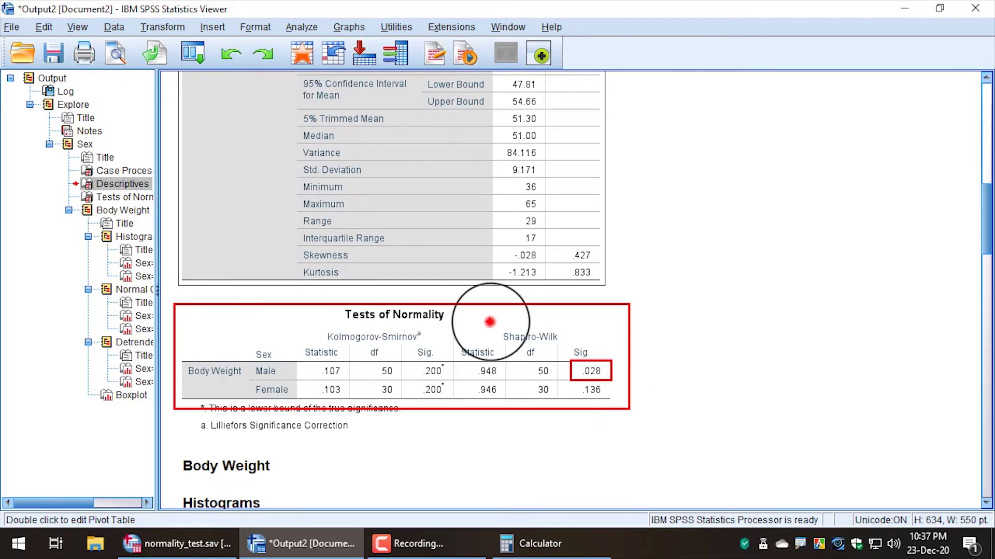
{"action": "left_click_drag", "start_coordinate": [489, 322], "coordinate": [574, 344]}
{"action": "mouse_move", "coordinate": [317, 323]}
{"action": "left_mouse_down"}
{"action": "mouse_move", "coordinate": [429, 342]}
{"action": "mouse_move", "coordinate": [454, 380]}
{"action": "left_mouse_up"}
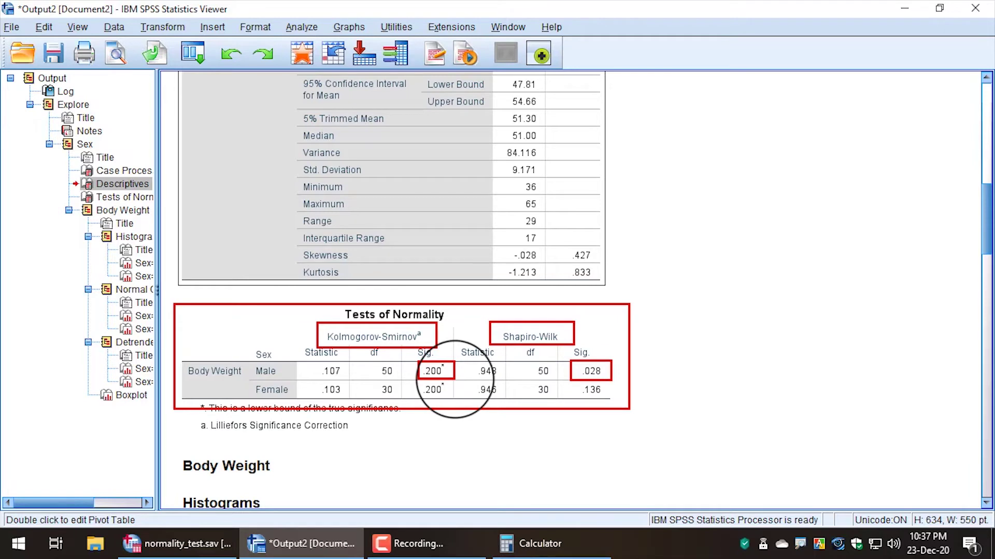
{"action": "left_click", "coordinate": [459, 314]}
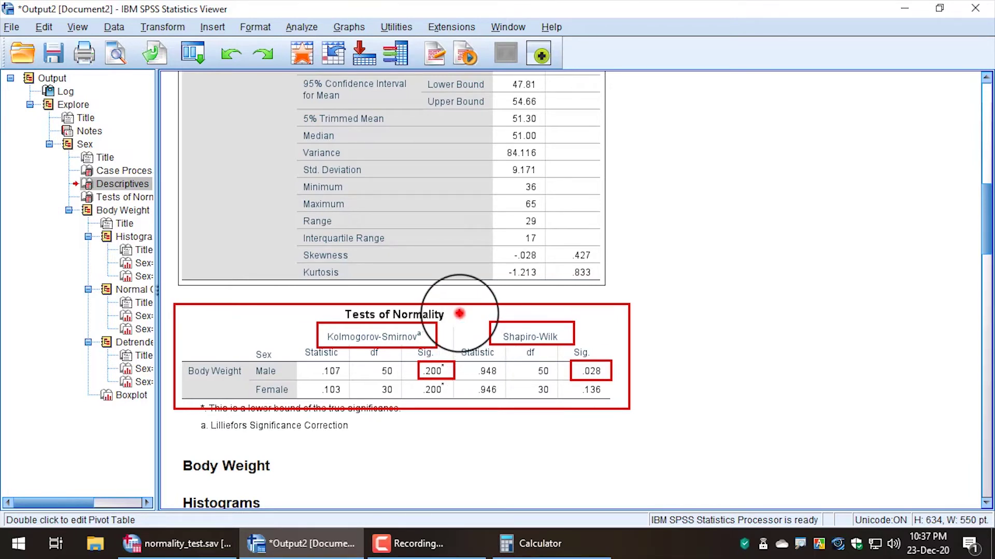
{"action": "left_click_drag", "start_coordinate": [459, 313], "coordinate": [618, 403]}
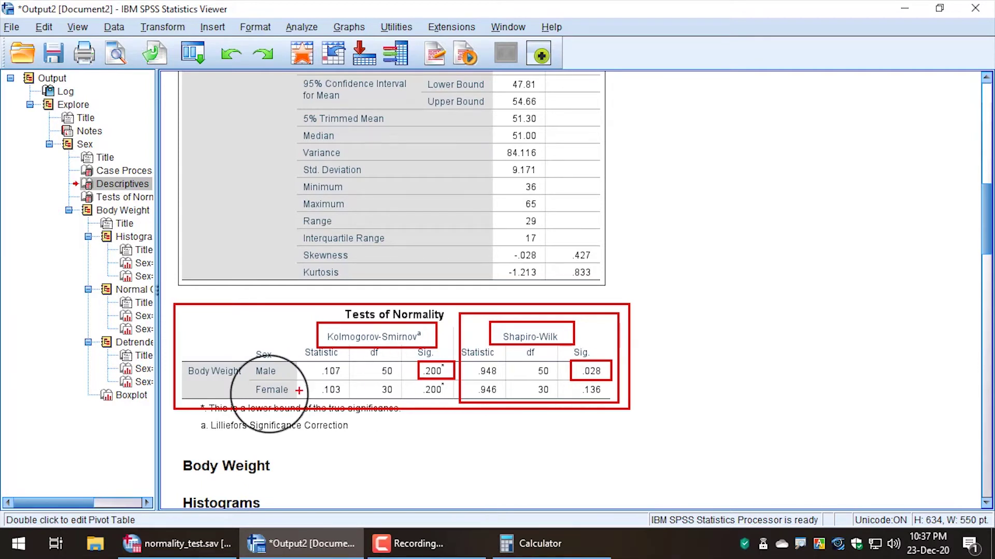
{"action": "left_click_drag", "start_coordinate": [247, 365], "coordinate": [286, 381]}
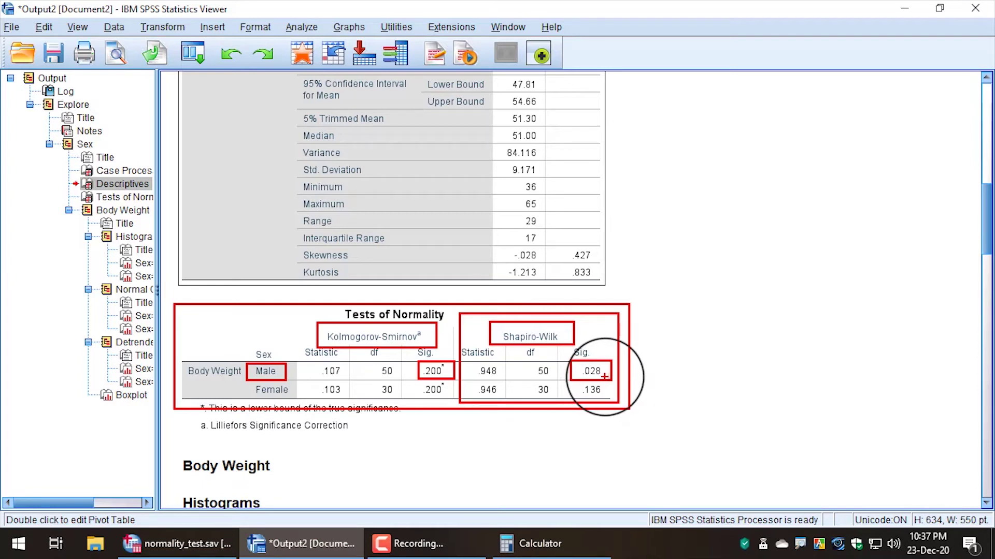
{"action": "mouse_move", "coordinate": [604, 377]}
{"action": "left_mouse_down"}
{"action": "mouse_move", "coordinate": [673, 404]}
{"action": "mouse_move", "coordinate": [678, 417]}
{"action": "left_mouse_up"}
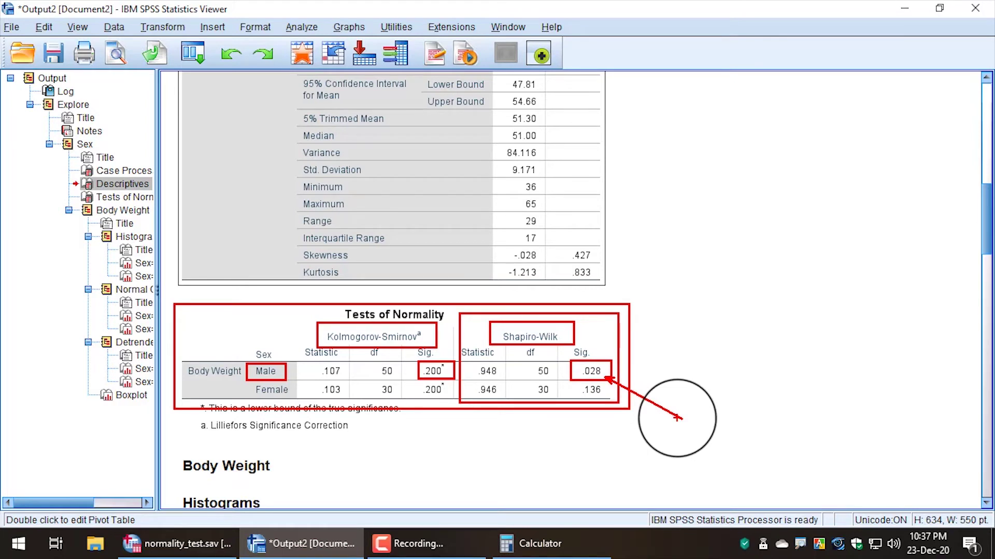
{"action": "key", "text": "Escape"}
Step: Find the female skewness in the Descriptives table and divide it by its standard error in Calculator, computing 0 - 0.028 ÷ 0.427
{"action": "scroll", "coordinate": [674, 383], "scroll_direction": "up", "scroll_amount": 3}
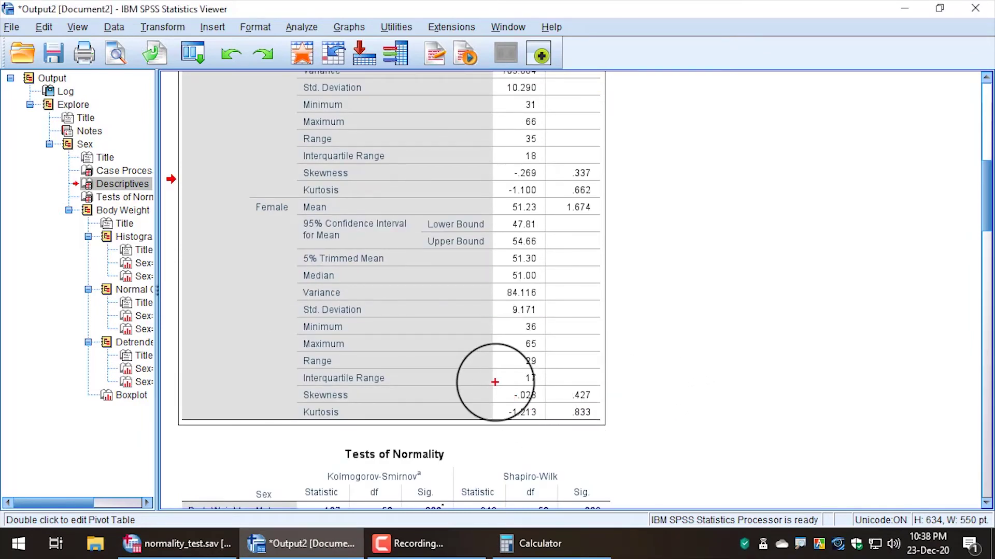
{"action": "mouse_move", "coordinate": [493, 384]}
{"action": "left_mouse_down"}
{"action": "mouse_move", "coordinate": [600, 411]}
{"action": "mouse_move", "coordinate": [606, 423]}
{"action": "left_mouse_up"}
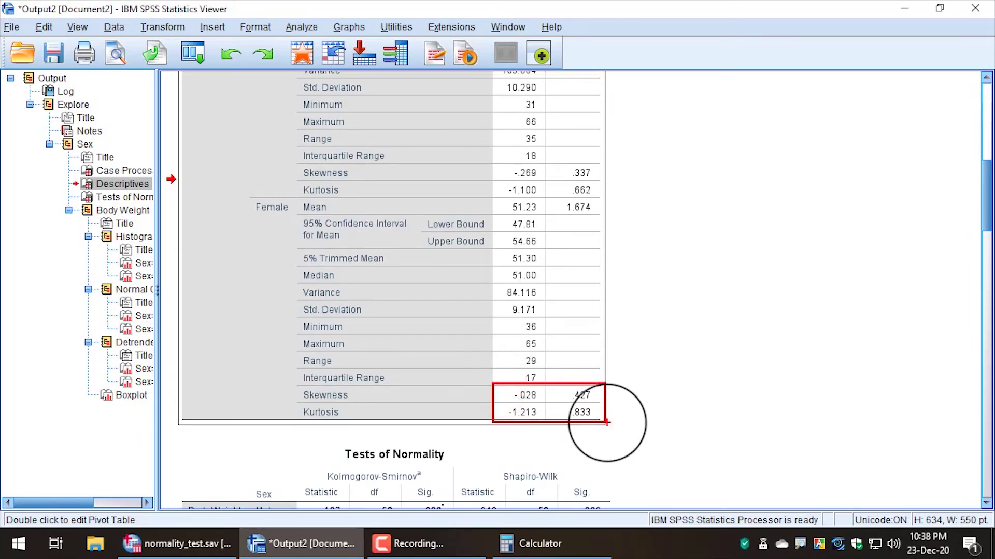
{"action": "key", "text": "Escape"}
{"action": "left_click", "coordinate": [542, 543]}
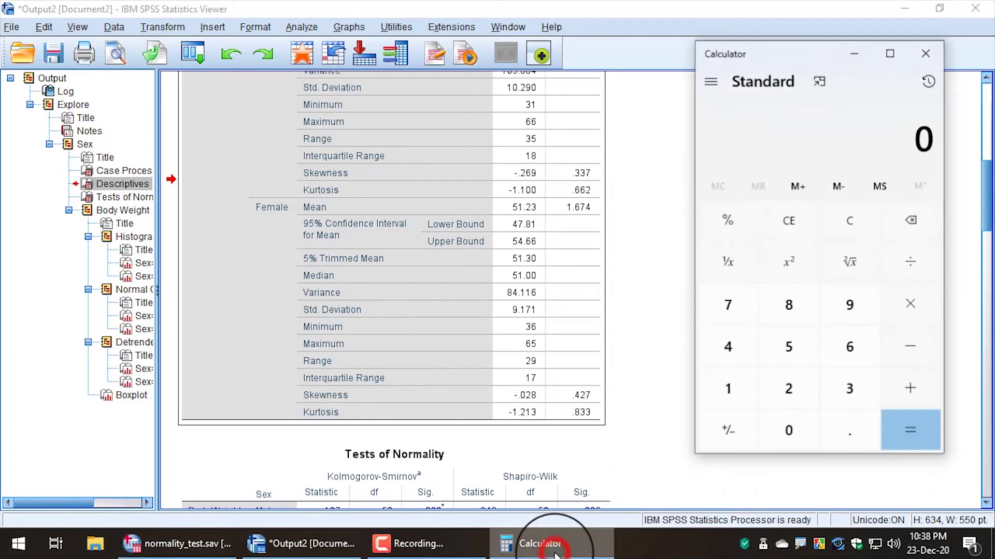
{"action": "left_click", "coordinate": [914, 351]}
{"action": "left_click", "coordinate": [848, 424]}
{"action": "left_click", "coordinate": [801, 424]}
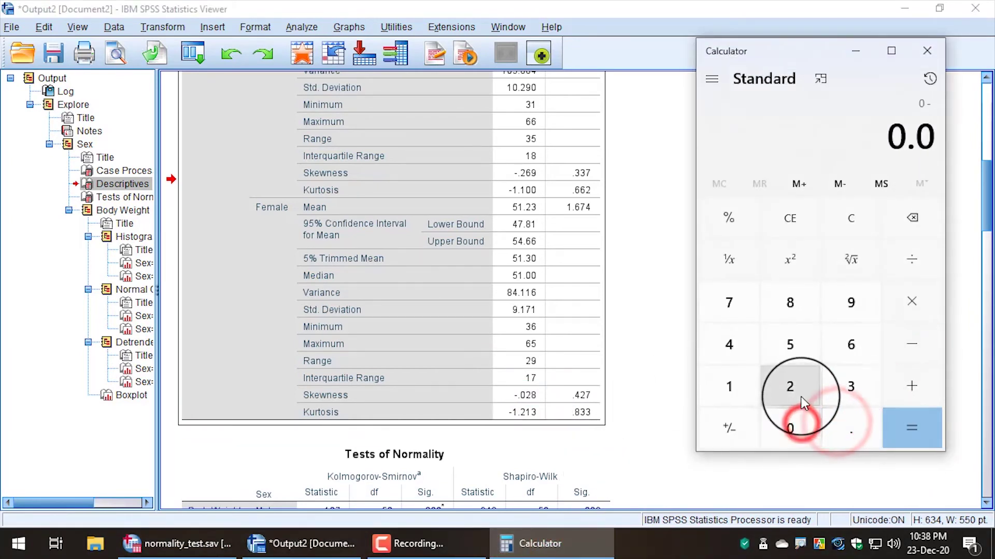
{"action": "left_click", "coordinate": [798, 395]}
{"action": "left_click", "coordinate": [782, 303]}
{"action": "left_click", "coordinate": [908, 263]}
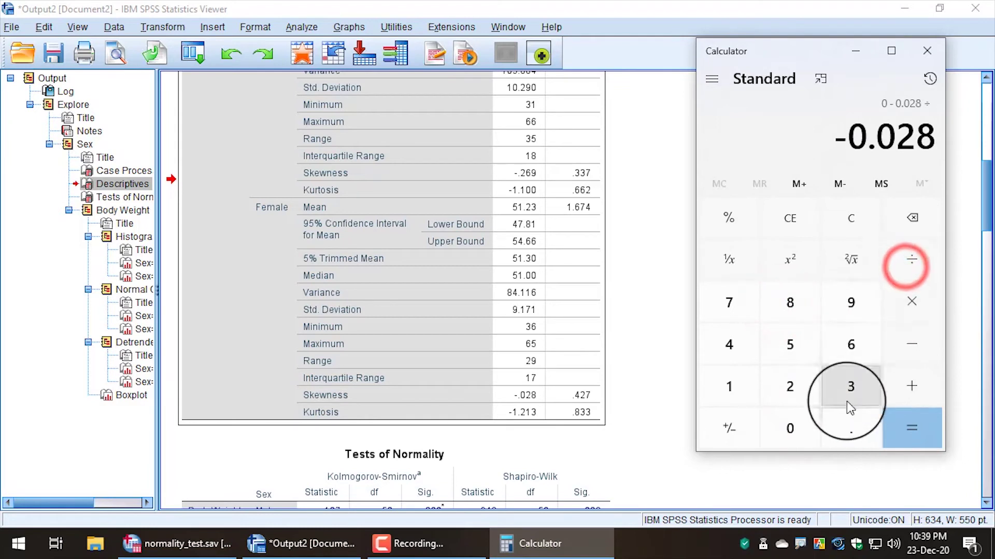
{"action": "left_click", "coordinate": [849, 426]}
{"action": "left_click", "coordinate": [736, 345]}
{"action": "left_click", "coordinate": [794, 395]}
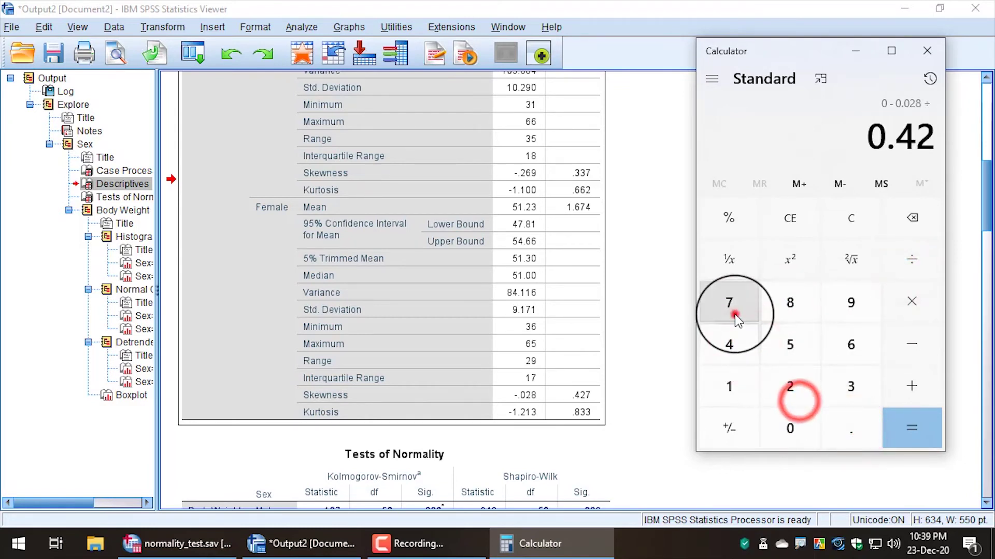
{"action": "left_click", "coordinate": [735, 314]}
{"action": "left_click", "coordinate": [909, 433]}
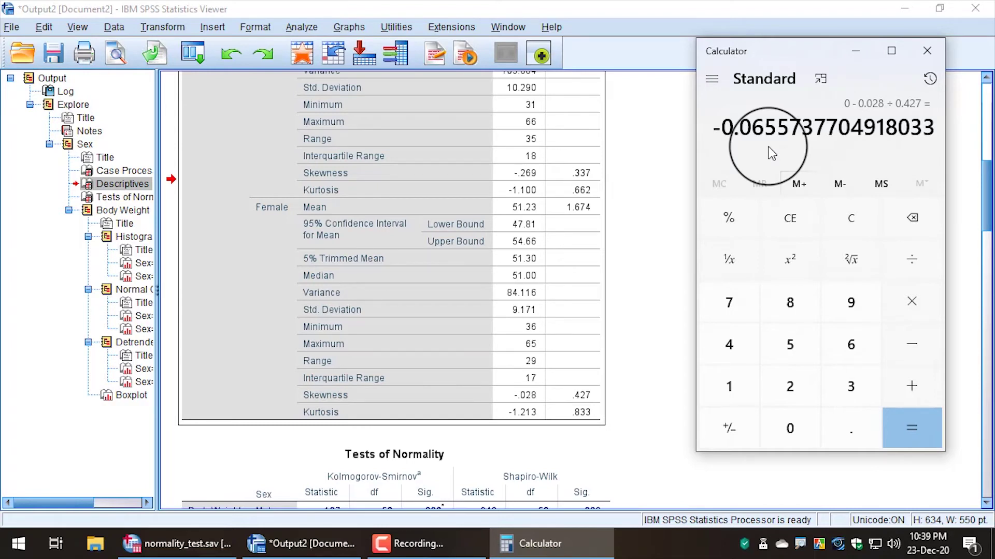
Step: Divide the female kurtosis by its standard error, computing 0 - 1.213 ÷ 0.833, and close Calculator
{"action": "left_click", "coordinate": [851, 218]}
{"action": "left_click", "coordinate": [912, 345]}
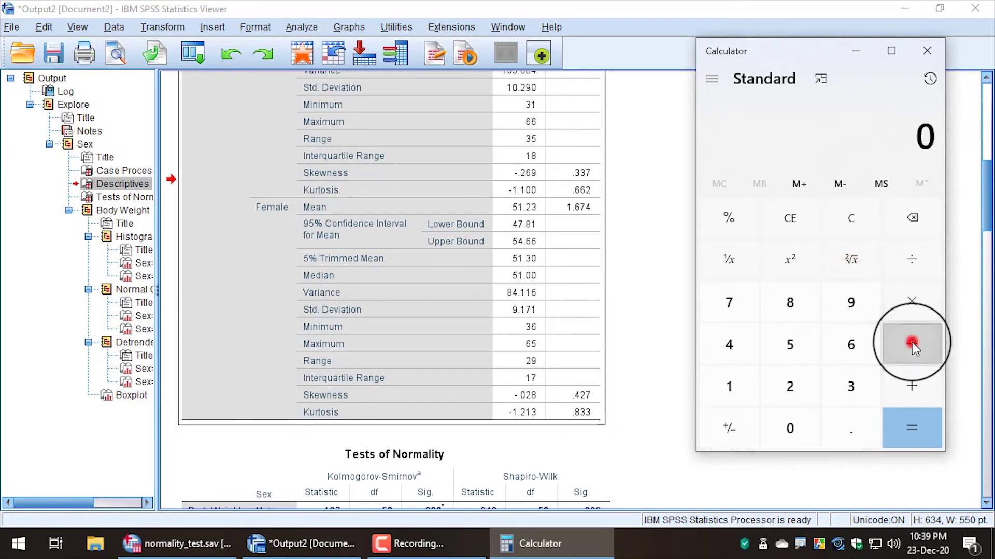
{"action": "left_click", "coordinate": [729, 386]}
{"action": "left_click", "coordinate": [849, 429]}
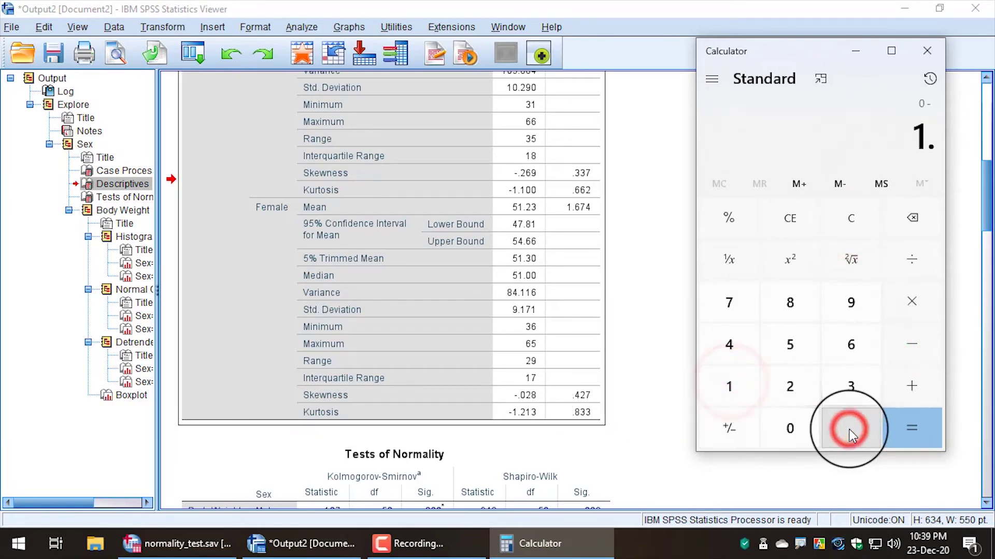
{"action": "left_click", "coordinate": [789, 387]}
{"action": "left_click", "coordinate": [734, 385]}
{"action": "left_click", "coordinate": [853, 384]}
{"action": "left_click", "coordinate": [915, 265]}
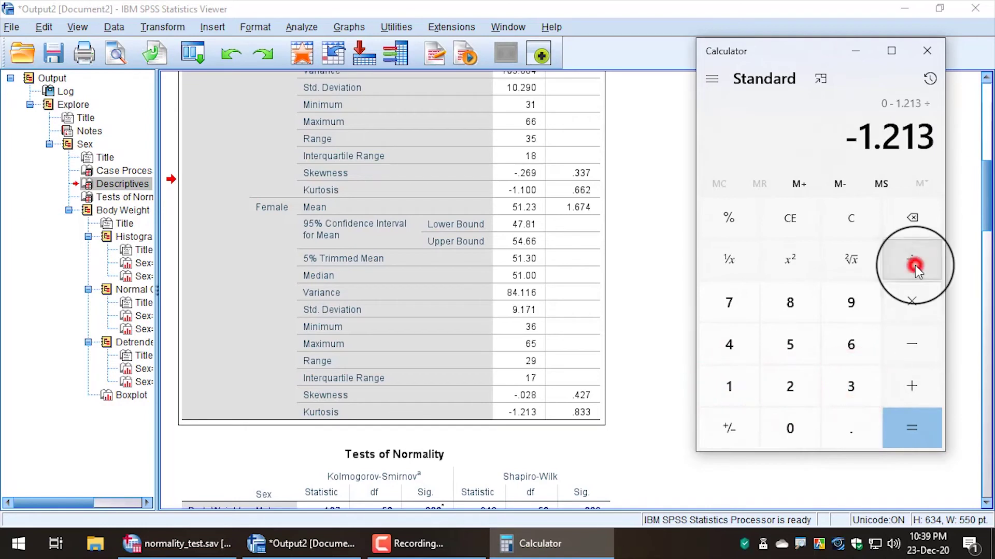
{"action": "left_click", "coordinate": [850, 429]}
{"action": "left_click", "coordinate": [791, 306]}
{"action": "left_click", "coordinate": [847, 386]}
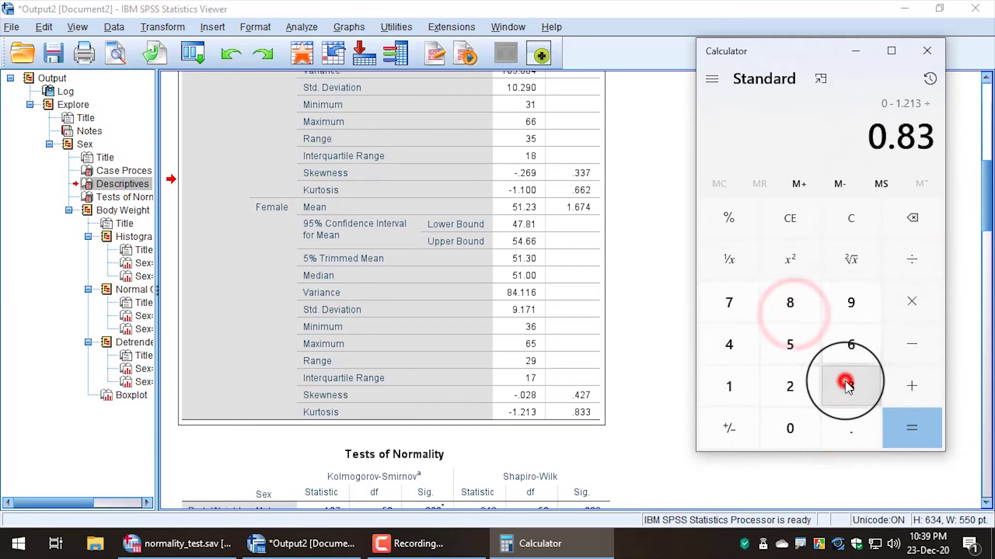
{"action": "left_click", "coordinate": [847, 385]}
{"action": "left_click", "coordinate": [915, 418]}
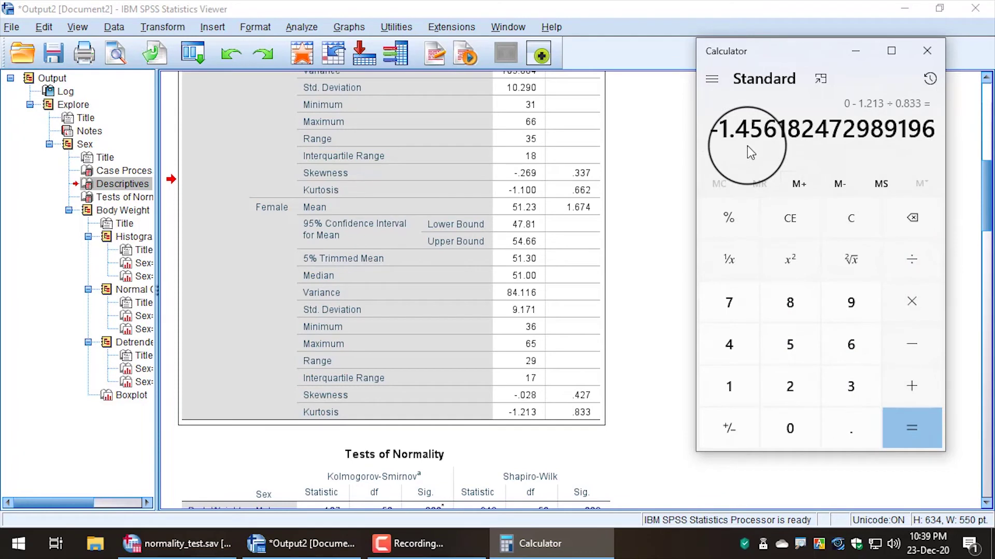
{"action": "left_click", "coordinate": [847, 225]}
{"action": "key", "text": "alt+F4"}
Step: Examine the female group's Shapiro-Wilk significance in the Tests of Normality table and compare it with the male value
{"action": "scroll", "coordinate": [688, 369], "scroll_direction": "down", "scroll_amount": 4}
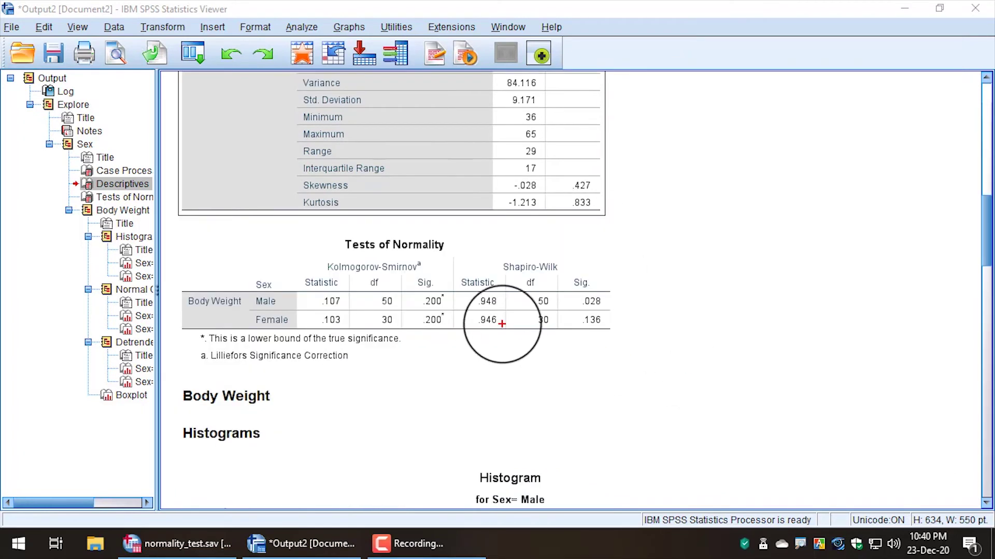
{"action": "mouse_move", "coordinate": [175, 231]}
{"action": "left_mouse_down"}
{"action": "mouse_move", "coordinate": [521, 326]}
{"action": "mouse_move", "coordinate": [631, 335]}
{"action": "left_mouse_up"}
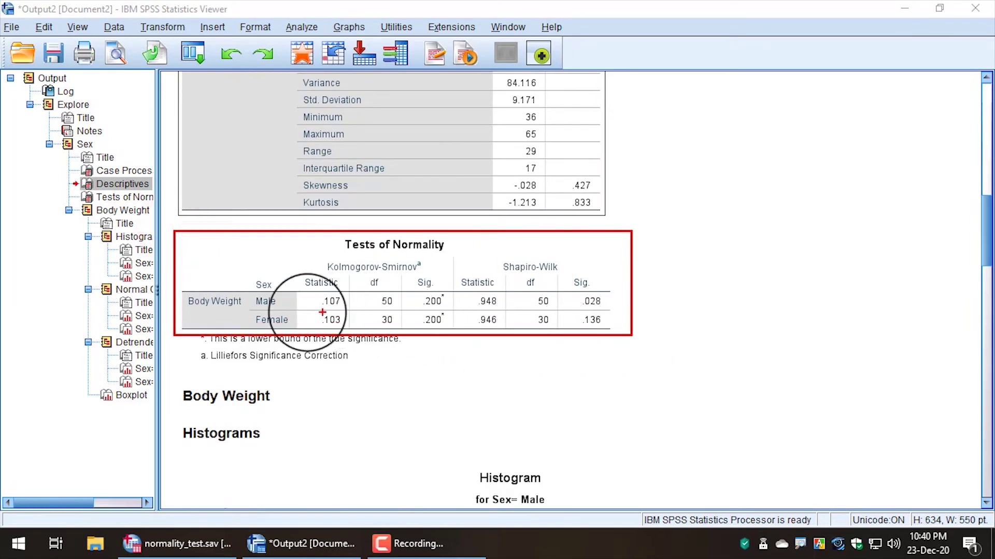
{"action": "left_click_drag", "start_coordinate": [251, 311], "coordinate": [299, 326]}
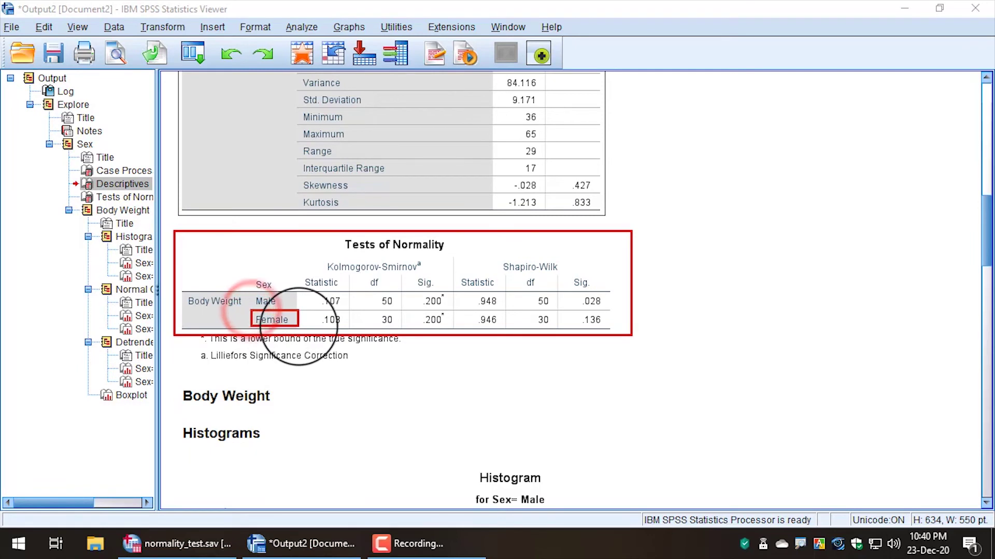
{"action": "mouse_move", "coordinate": [455, 254]}
{"action": "left_mouse_down"}
{"action": "mouse_move", "coordinate": [473, 251]}
{"action": "mouse_move", "coordinate": [625, 334]}
{"action": "left_mouse_up"}
{"action": "left_click_drag", "start_coordinate": [563, 310], "coordinate": [610, 327]}
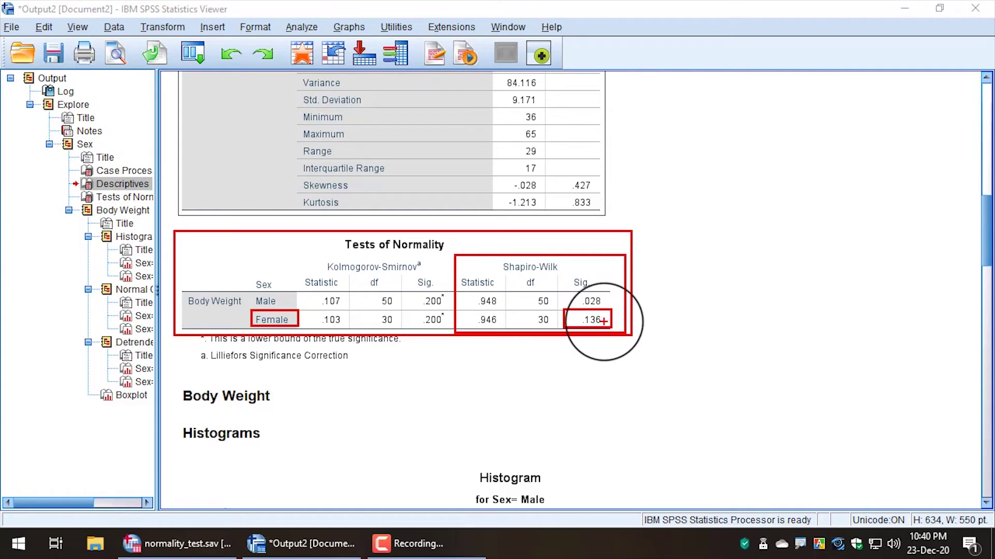
{"action": "left_click_drag", "start_coordinate": [603, 321], "coordinate": [694, 382]}
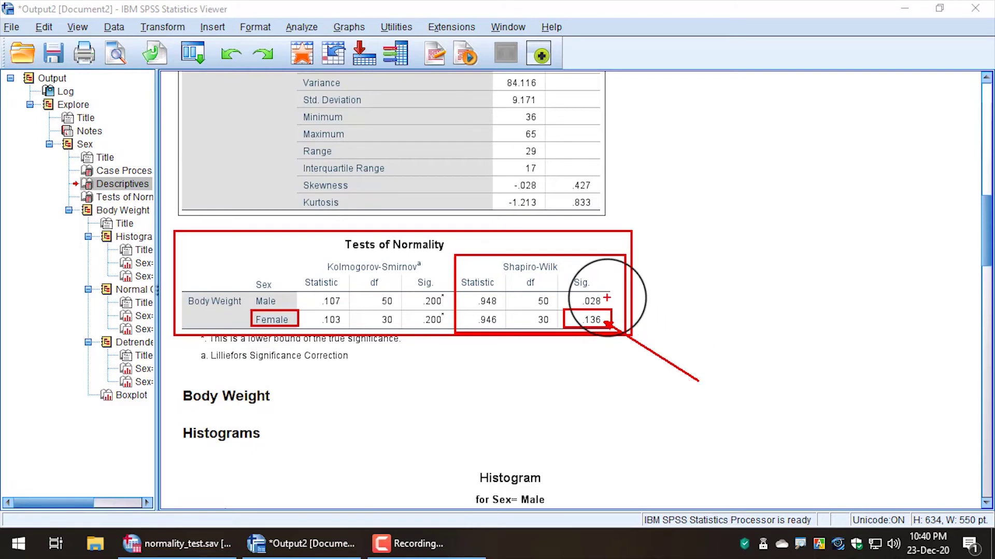
{"action": "mouse_move", "coordinate": [606, 298]}
{"action": "left_mouse_down"}
{"action": "mouse_move", "coordinate": [721, 261]}
{"action": "mouse_move", "coordinate": [725, 240]}
{"action": "left_mouse_up"}
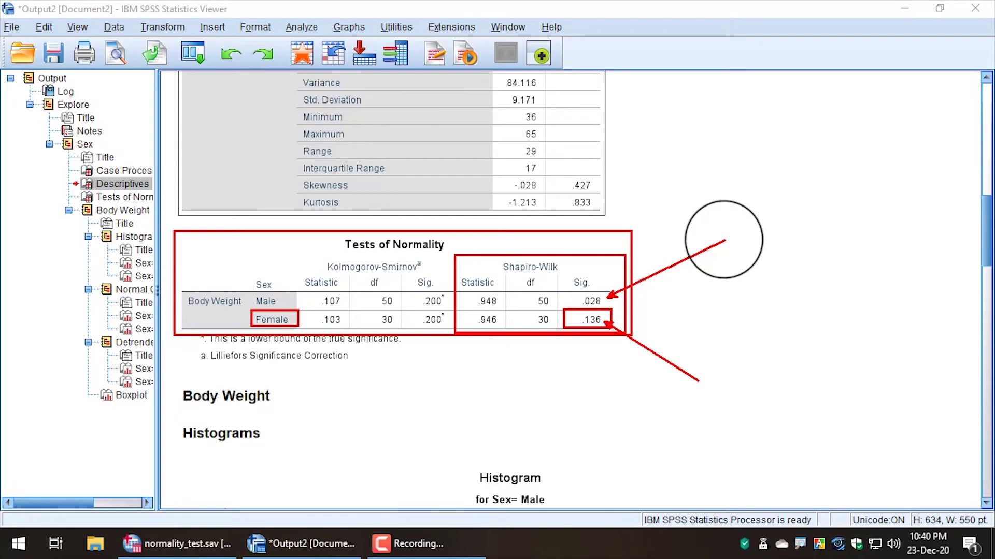
{"action": "key", "text": "Escape"}
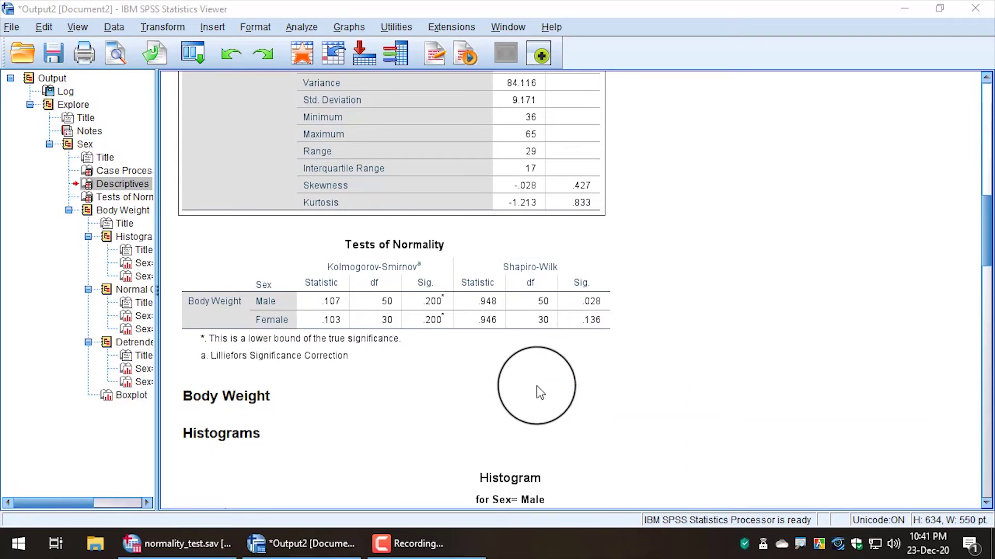
Step: Examine the shape of the body weight histograms for the male and female groups
{"action": "scroll", "coordinate": [535, 391], "scroll_direction": "down", "scroll_amount": 3}
{"action": "scroll", "coordinate": [534, 396], "scroll_direction": "down", "scroll_amount": 3}
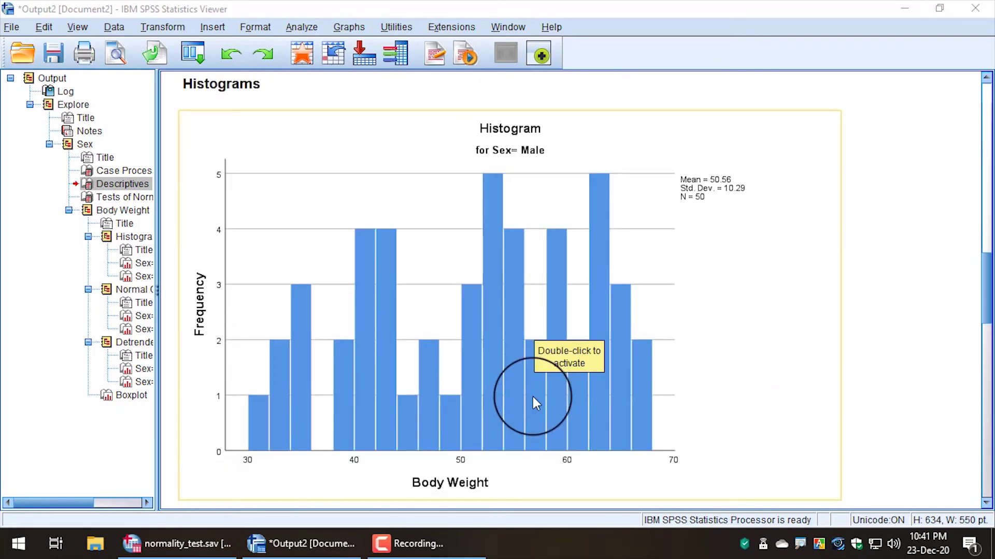
{"action": "scroll", "coordinate": [531, 396], "scroll_direction": "up", "scroll_amount": 3}
{"action": "scroll", "coordinate": [533, 403], "scroll_direction": "up", "scroll_amount": 3}
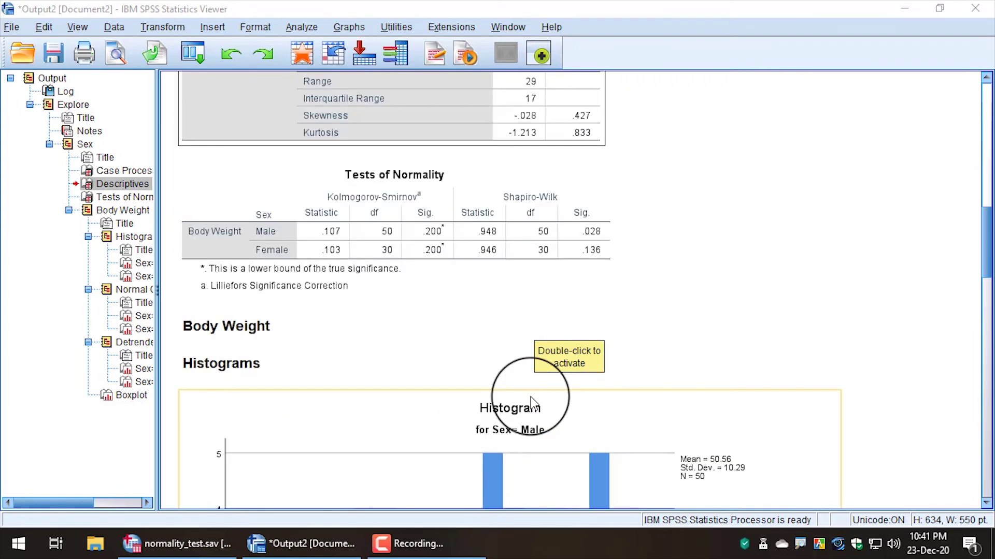
{"action": "scroll", "coordinate": [530, 402], "scroll_direction": "down", "scroll_amount": 3}
{"action": "scroll", "coordinate": [528, 399], "scroll_direction": "down", "scroll_amount": 3}
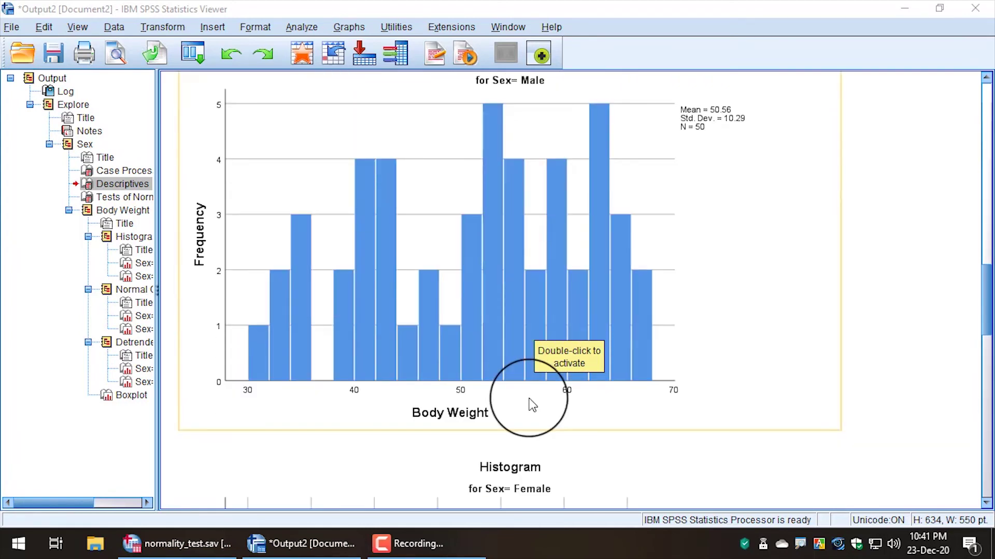
{"action": "scroll", "coordinate": [522, 400], "scroll_direction": "up", "scroll_amount": 3}
{"action": "left_click", "coordinate": [518, 396]}
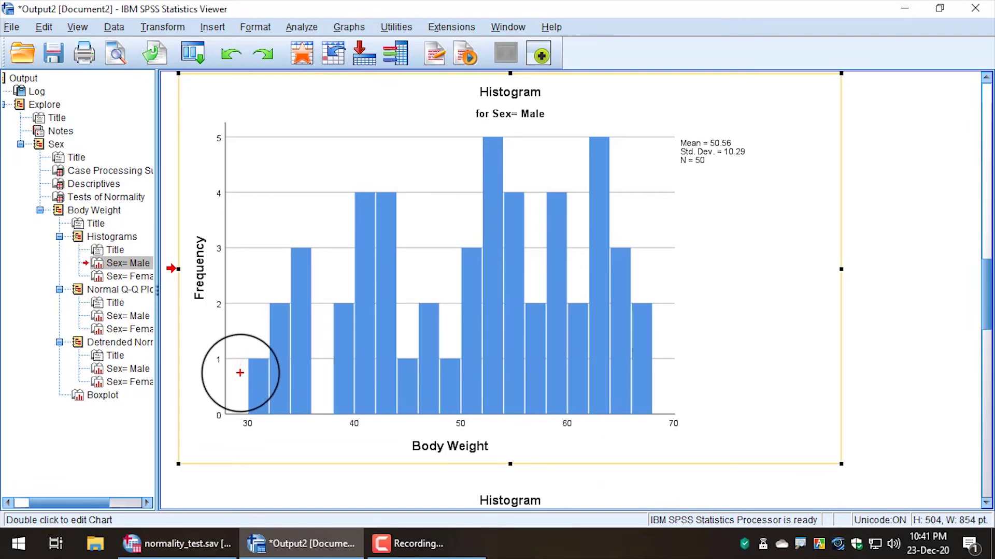
{"action": "mouse_move", "coordinate": [240, 374]}
{"action": "left_mouse_down"}
{"action": "mouse_move", "coordinate": [269, 342]}
{"action": "mouse_move", "coordinate": [367, 282]}
{"action": "mouse_move", "coordinate": [467, 177]}
{"action": "mouse_move", "coordinate": [513, 158]}
{"action": "mouse_move", "coordinate": [556, 155]}
{"action": "mouse_move", "coordinate": [749, 265]}
{"action": "left_mouse_up"}
{"action": "key", "text": "Escape"}
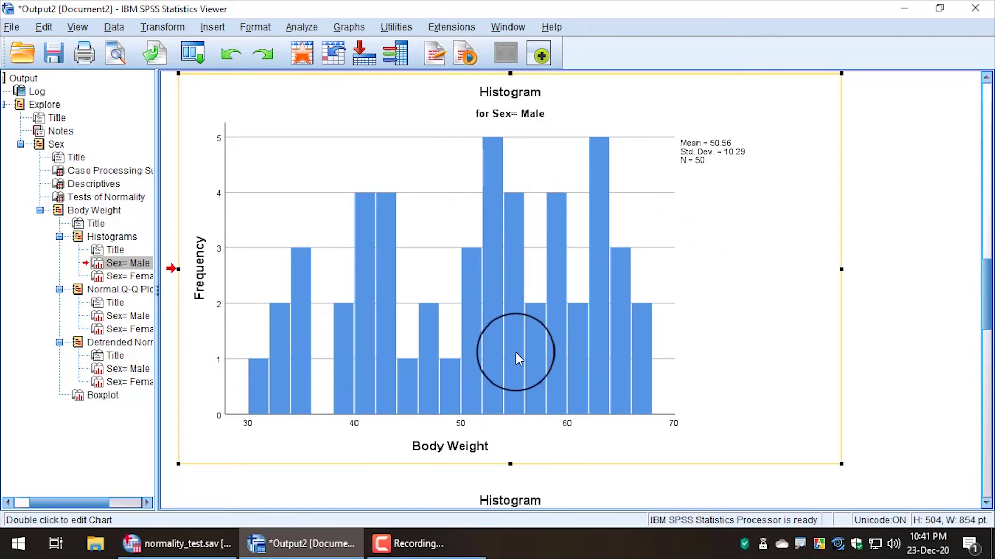
{"action": "scroll", "coordinate": [515, 352], "scroll_direction": "down", "scroll_amount": 10}
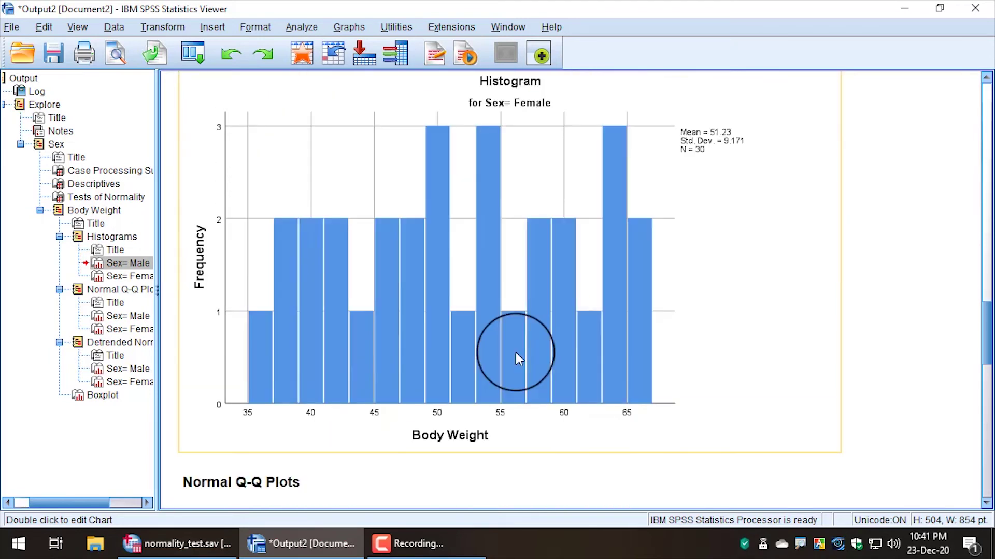
{"action": "scroll", "coordinate": [517, 354], "scroll_direction": "up", "scroll_amount": 3}
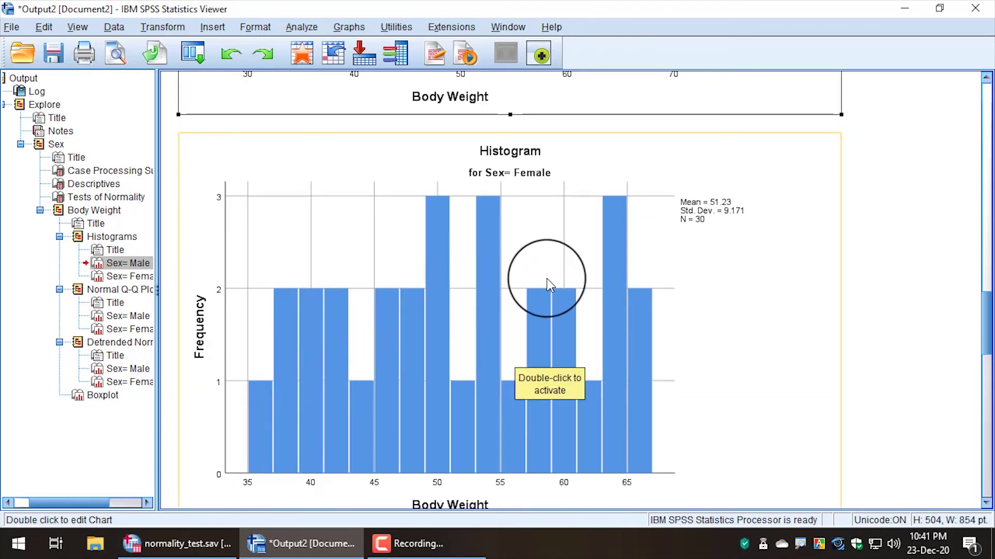
Step: Examine the body weight boxplot, comparing the median line and the upper and lower whiskers for males and females
{"action": "scroll", "coordinate": [513, 406], "scroll_direction": "down", "scroll_amount": 15}
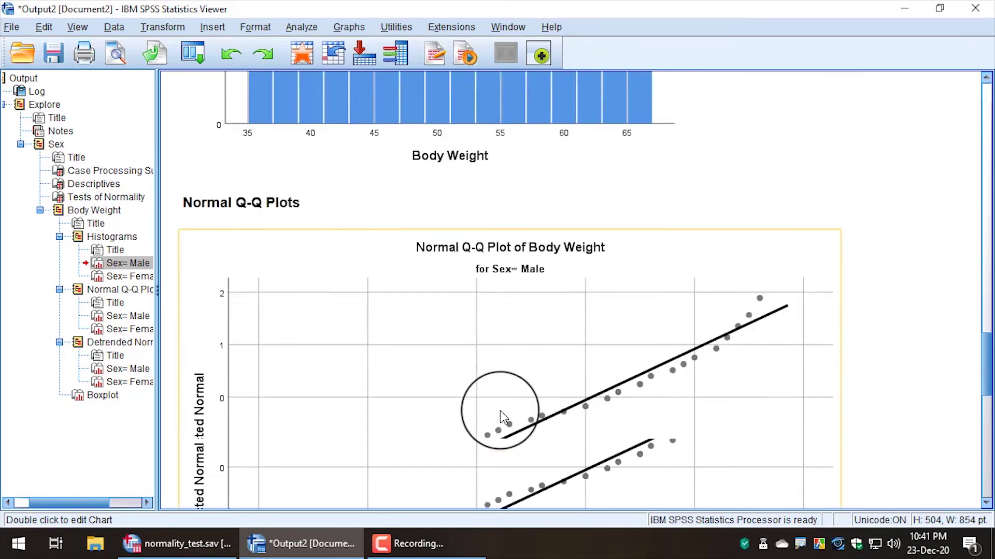
{"action": "scroll", "coordinate": [503, 417], "scroll_direction": "down", "scroll_amount": 15}
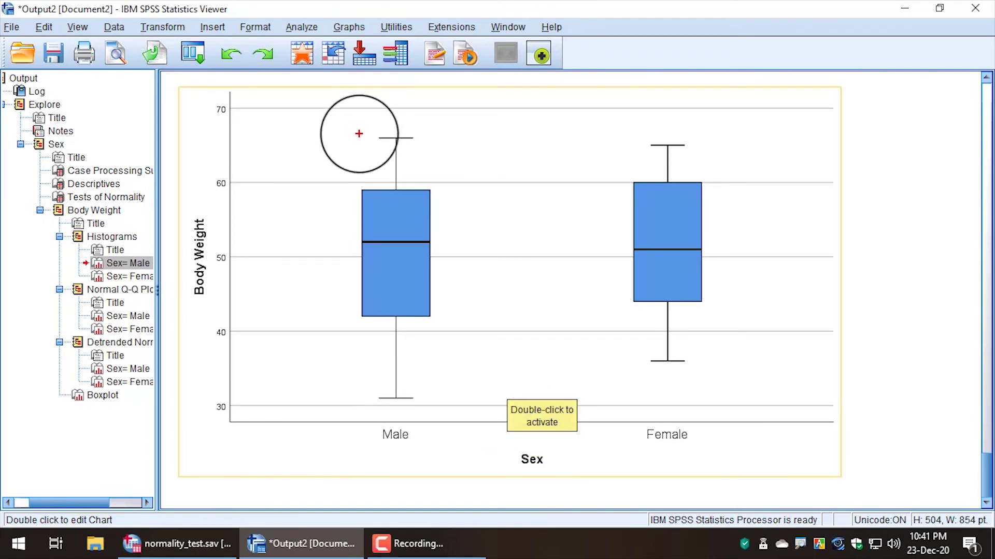
{"action": "mouse_move", "coordinate": [359, 133]}
{"action": "left_mouse_down"}
{"action": "mouse_move", "coordinate": [396, 148]}
{"action": "mouse_move", "coordinate": [431, 191]}
{"action": "left_mouse_up"}
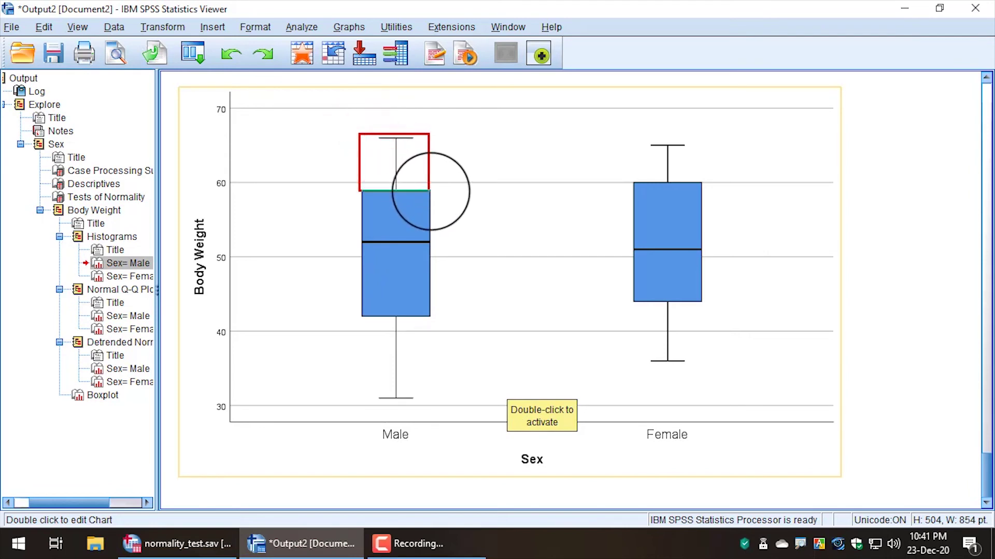
{"action": "mouse_move", "coordinate": [361, 315]}
{"action": "left_mouse_down"}
{"action": "mouse_move", "coordinate": [380, 321]}
{"action": "mouse_move", "coordinate": [433, 382]}
{"action": "mouse_move", "coordinate": [428, 402]}
{"action": "left_mouse_up"}
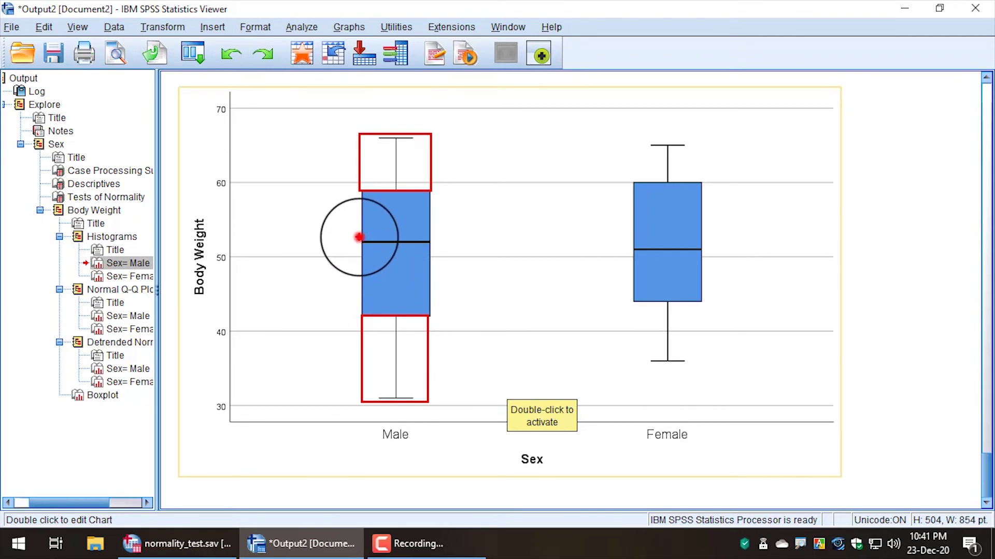
{"action": "left_click_drag", "start_coordinate": [359, 238], "coordinate": [431, 246]}
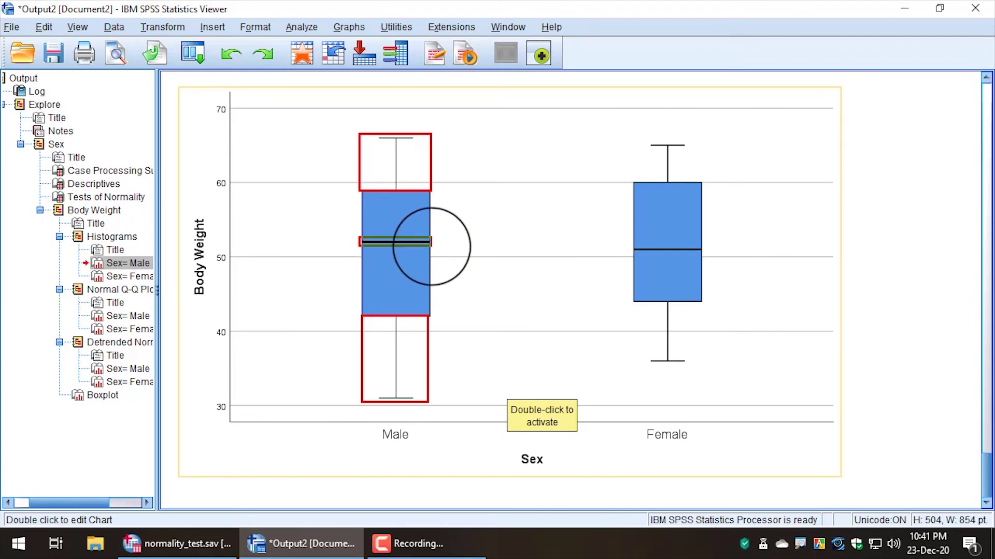
{"action": "left_click", "coordinate": [362, 242]}
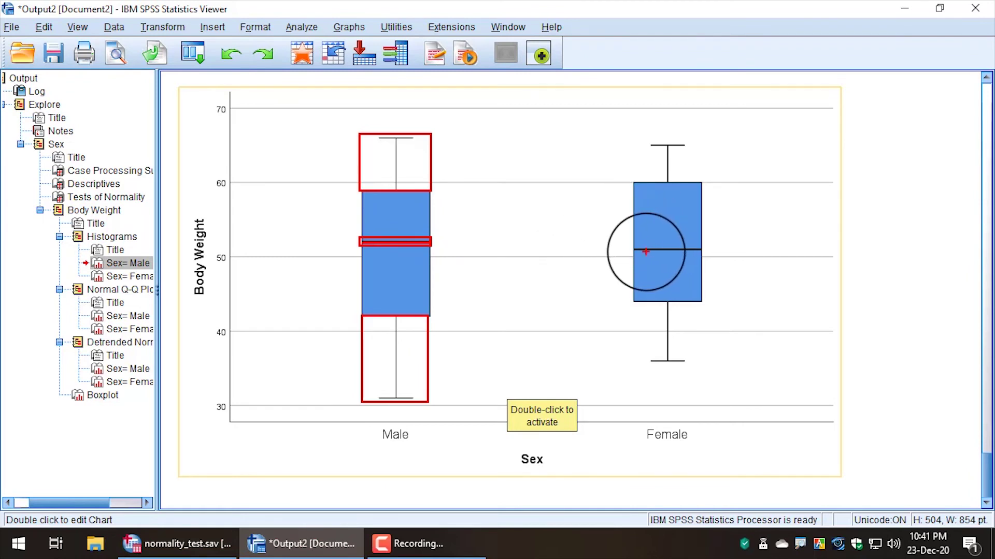
{"action": "left_click_drag", "start_coordinate": [634, 248], "coordinate": [700, 248]}
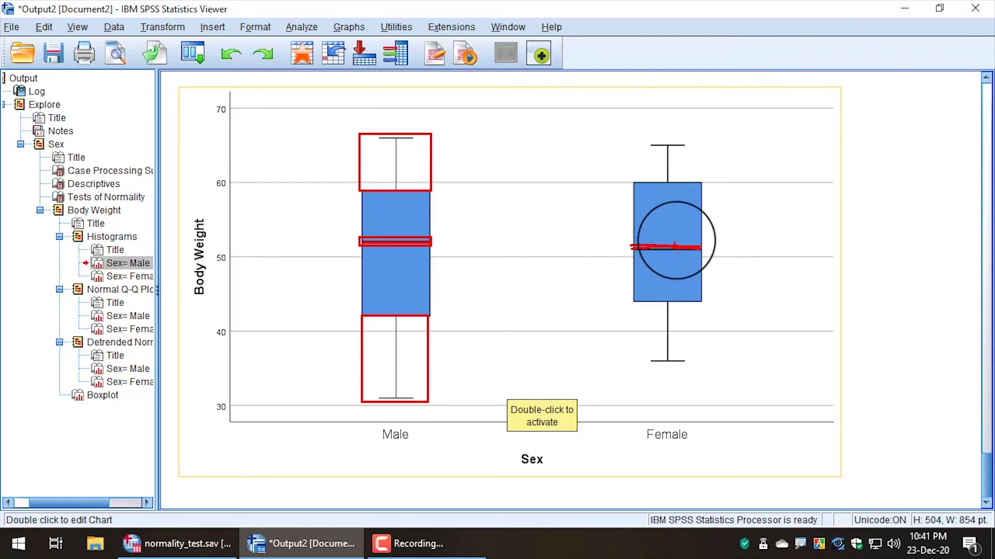
{"action": "left_click_drag", "start_coordinate": [644, 145], "coordinate": [692, 179]}
{"action": "mouse_move", "coordinate": [644, 302]}
{"action": "left_mouse_down"}
{"action": "mouse_move", "coordinate": [706, 333]}
{"action": "mouse_move", "coordinate": [699, 366]}
{"action": "left_mouse_up"}
{"action": "key", "text": "Escape"}
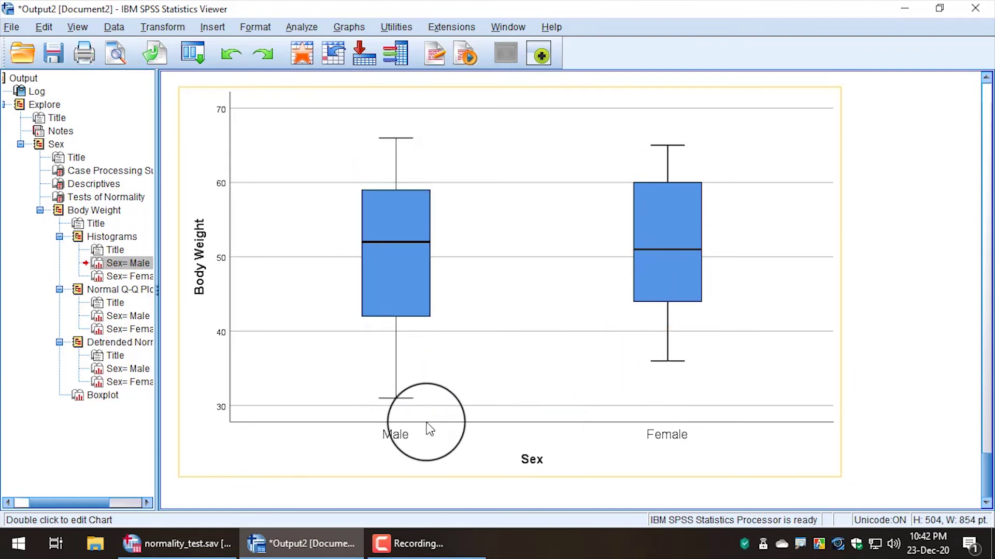
Step: Go back to the Tests of Normality table and examine the Shapiro-Wilk significance values for both sexes
{"action": "scroll", "coordinate": [426, 429], "scroll_direction": "up", "scroll_amount": 10}
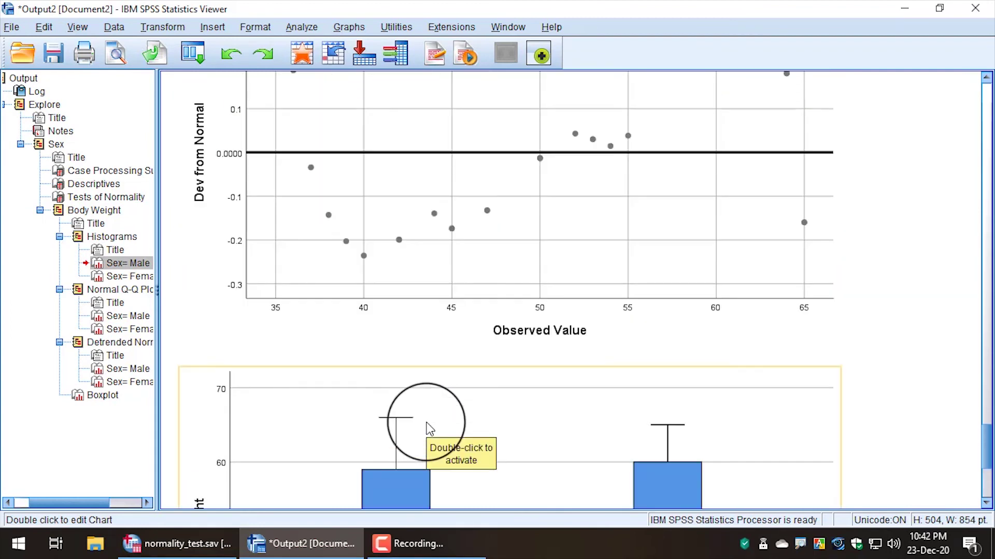
{"action": "scroll", "coordinate": [425, 423], "scroll_direction": "up", "scroll_amount": 15}
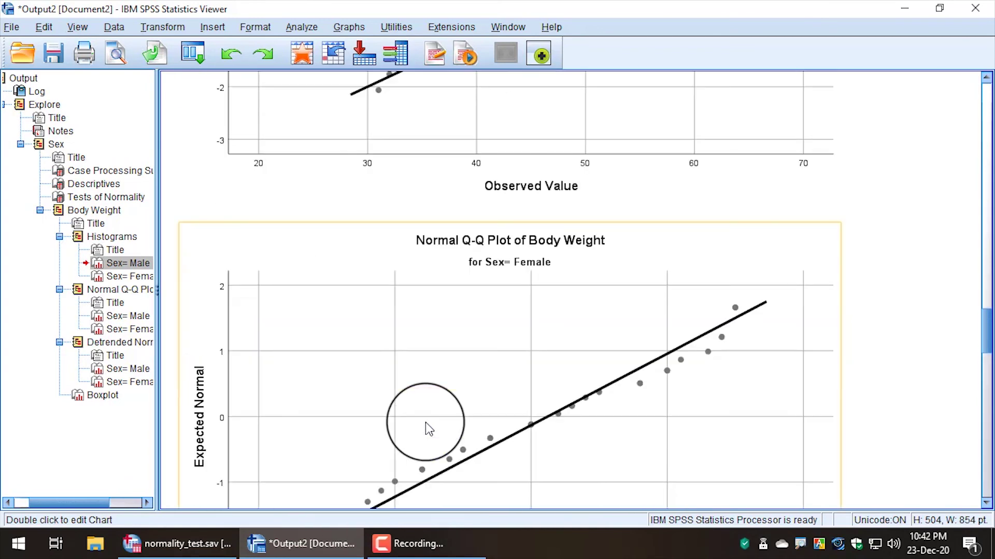
{"action": "scroll", "coordinate": [425, 421], "scroll_direction": "up", "scroll_amount": 15}
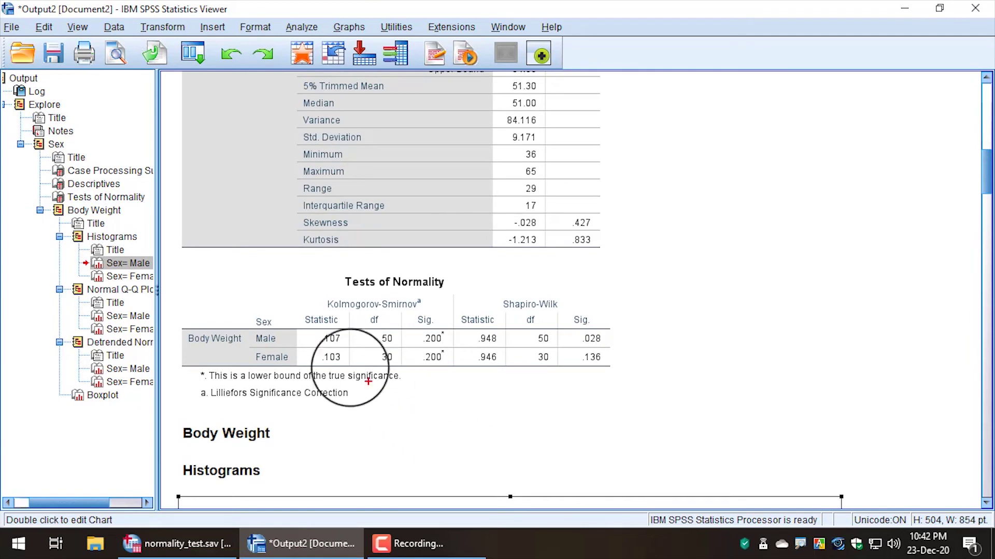
{"action": "left_click", "coordinate": [176, 261]}
{"action": "mouse_move", "coordinate": [176, 262]}
{"action": "left_mouse_down"}
{"action": "mouse_move", "coordinate": [378, 355]}
{"action": "mouse_move", "coordinate": [569, 361]}
{"action": "mouse_move", "coordinate": [630, 376]}
{"action": "left_mouse_up"}
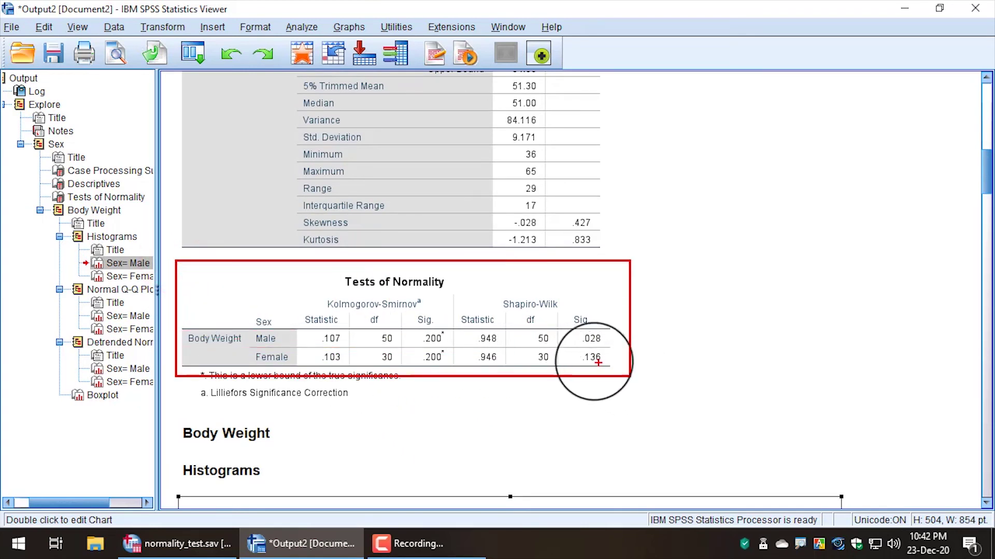
{"action": "mouse_move", "coordinate": [452, 296]}
{"action": "left_mouse_down"}
{"action": "mouse_move", "coordinate": [637, 384]}
{"action": "mouse_move", "coordinate": [623, 373]}
{"action": "left_mouse_up"}
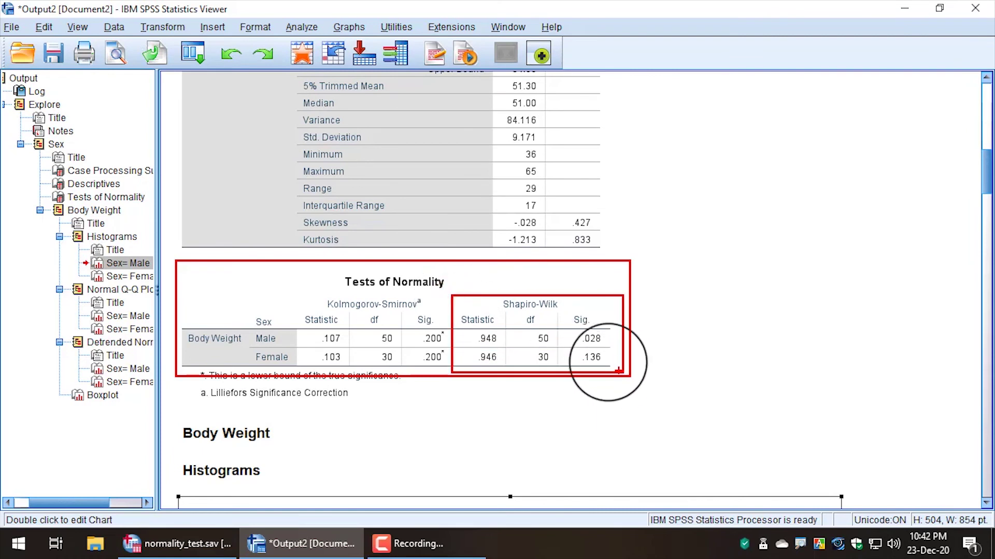
{"action": "mouse_move", "coordinate": [566, 315]}
{"action": "left_mouse_down"}
{"action": "mouse_move", "coordinate": [596, 335]}
{"action": "mouse_move", "coordinate": [617, 369]}
{"action": "left_mouse_up"}
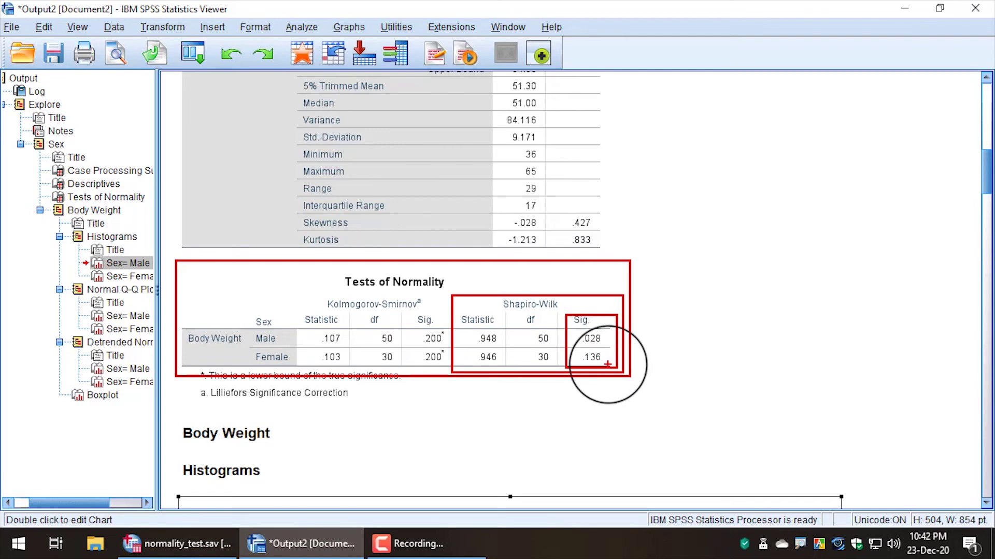
Step: Switch to the normality_test.sav data and review the BW values of the male cases and the female cases from row 51
{"action": "left_click", "coordinate": [166, 541]}
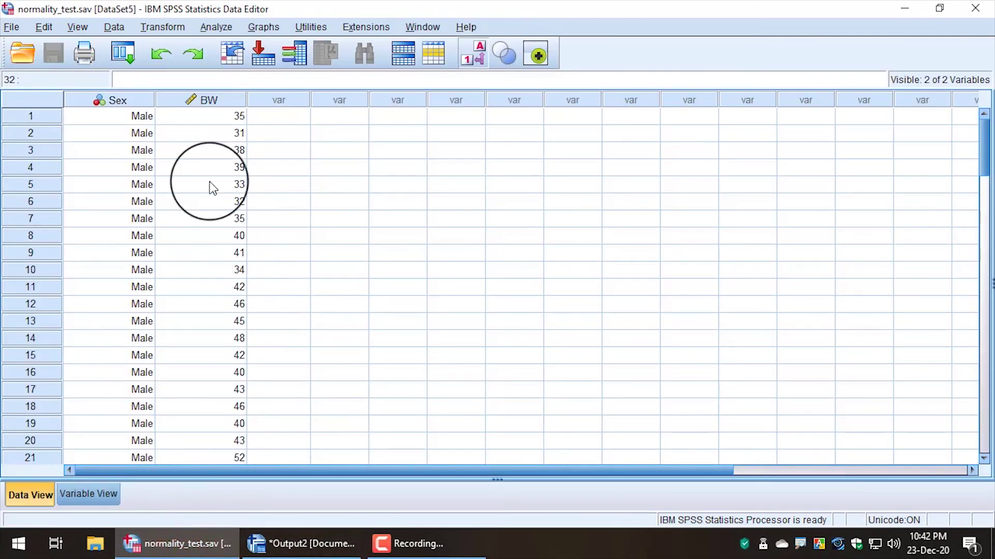
{"action": "left_click_drag", "start_coordinate": [202, 120], "coordinate": [200, 422]}
{"action": "scroll", "coordinate": [213, 440], "scroll_direction": "down", "scroll_amount": 5}
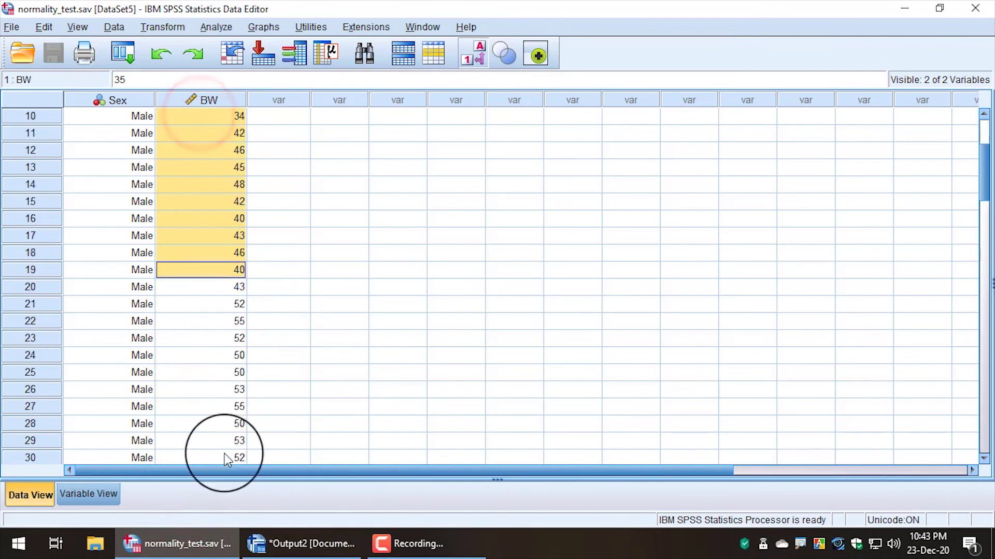
{"action": "scroll", "coordinate": [218, 440], "scroll_direction": "down", "scroll_amount": 9}
{"action": "left_click_drag", "start_coordinate": [215, 258], "coordinate": [228, 476]}
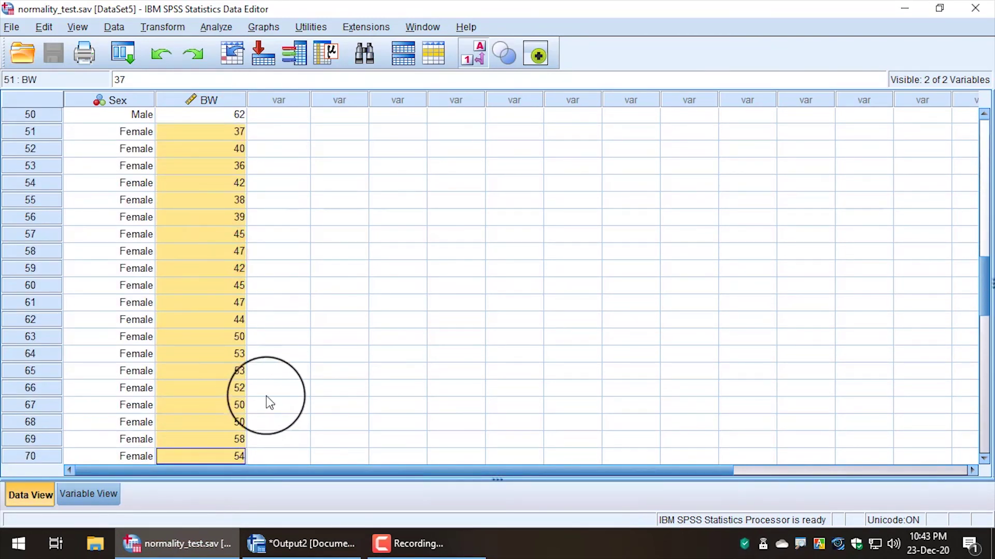
{"action": "scroll", "coordinate": [280, 409], "scroll_direction": "up", "scroll_amount": 3}
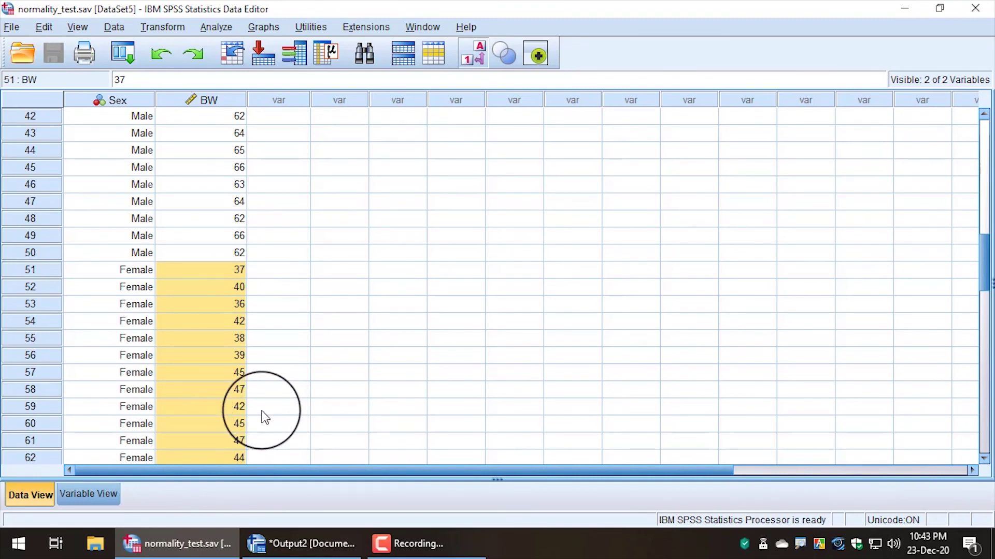
Step: Recheck the Tests of Normality output, and review the male BW values from row 1 in the normality_test.sav data
{"action": "left_click", "coordinate": [306, 543]}
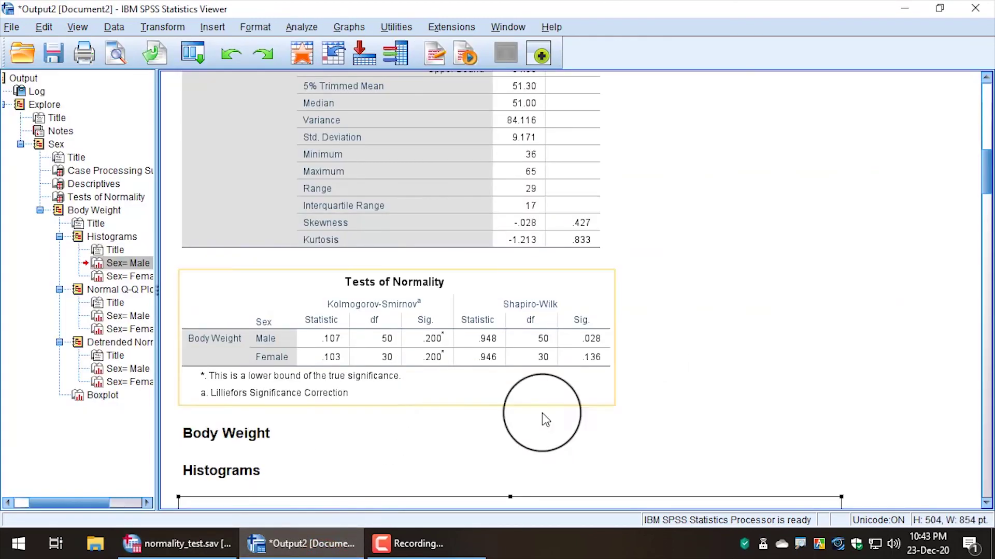
{"action": "left_click", "coordinate": [182, 543]}
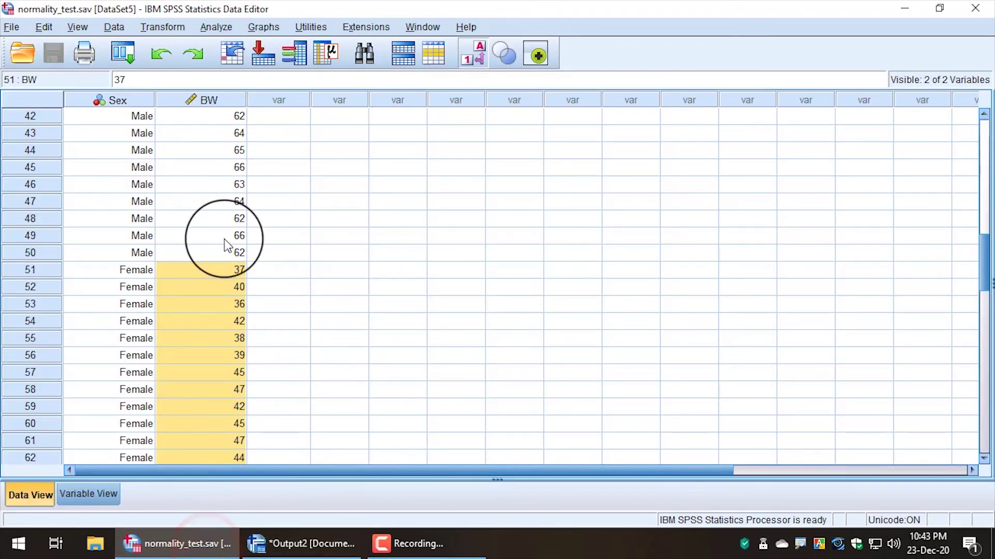
{"action": "scroll", "coordinate": [248, 259], "scroll_direction": "up", "scroll_amount": 14}
{"action": "left_click_drag", "start_coordinate": [198, 116], "coordinate": [216, 407]}
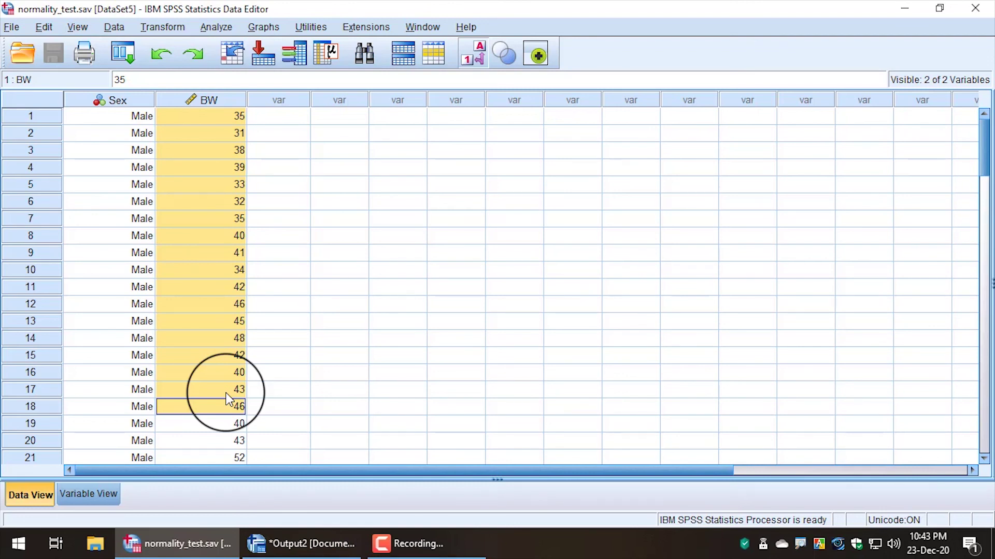
{"action": "left_click", "coordinate": [343, 304]}
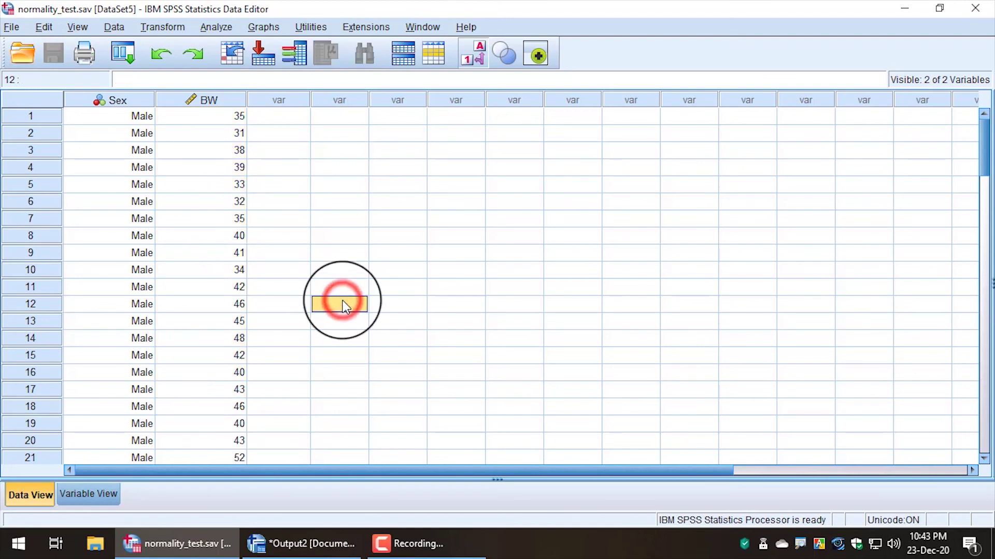